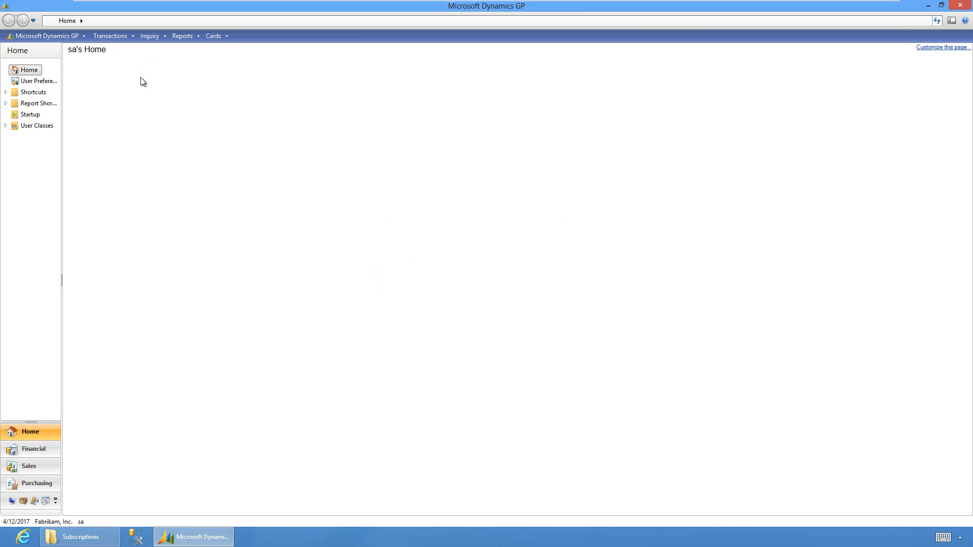
Create new subscription SUB0000005 and start typing the description 'Monthly Subscription'
click(113, 37)
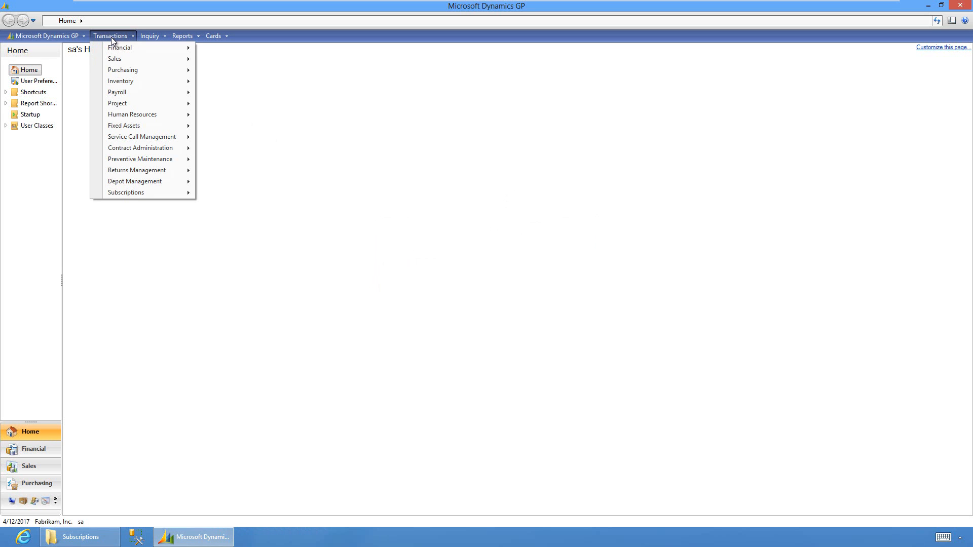
mouse_move(146, 193)
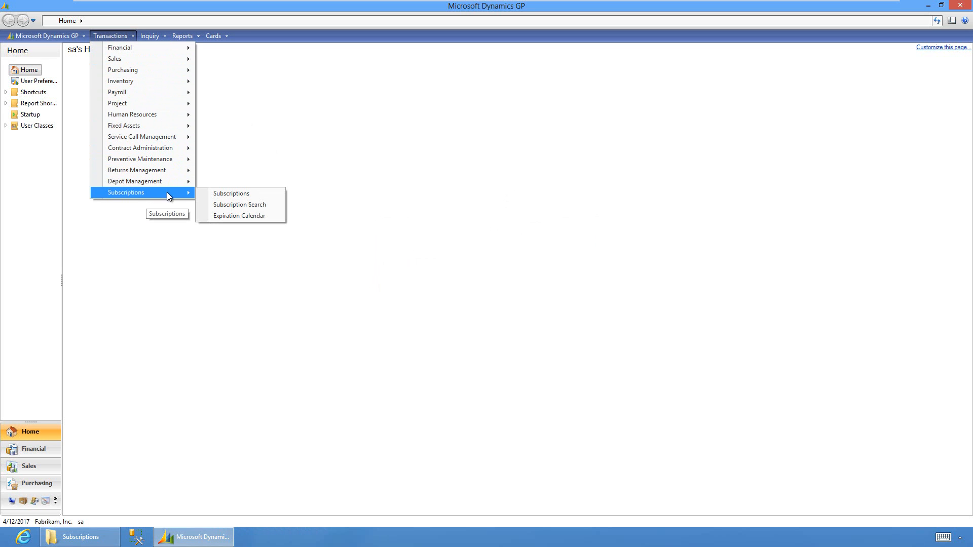
click(218, 193)
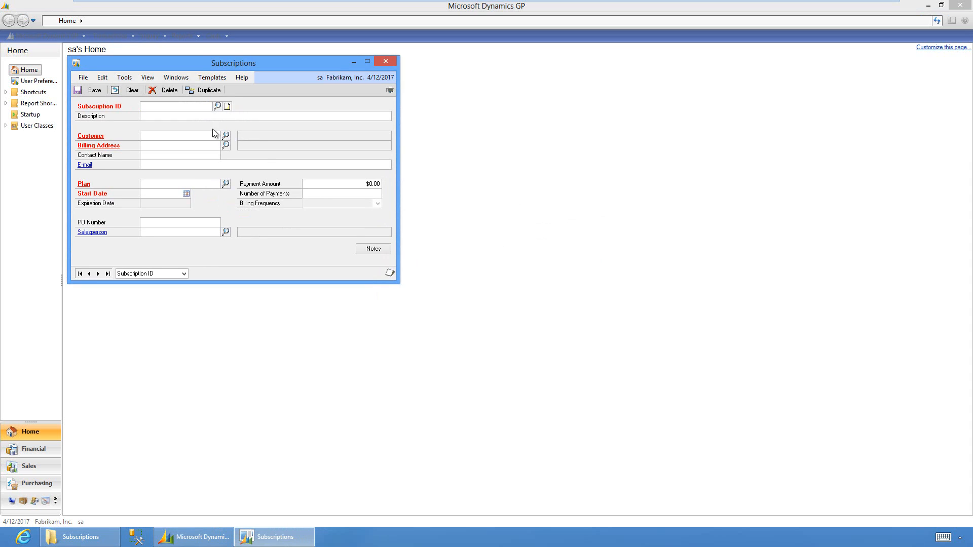
click(207, 105)
click(197, 118)
text(Month)
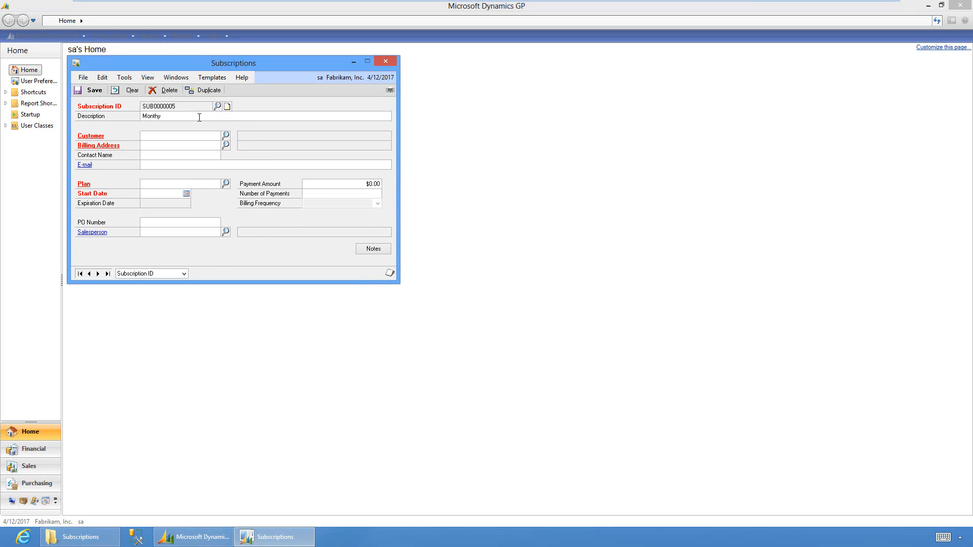
text(ly Subscription)
Assign the customer from the Customer lookup and its PRIMARY address for billing
click(226, 135)
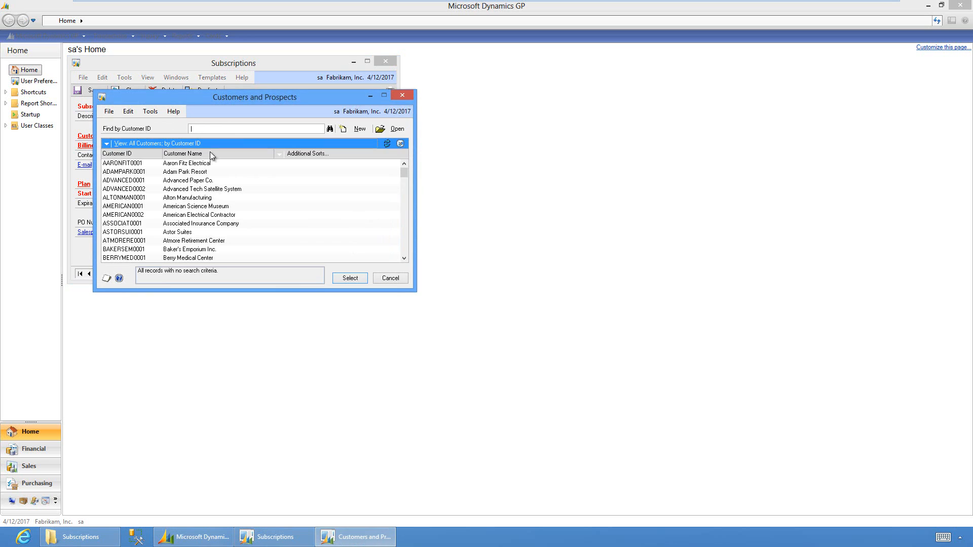
double_click(202, 164)
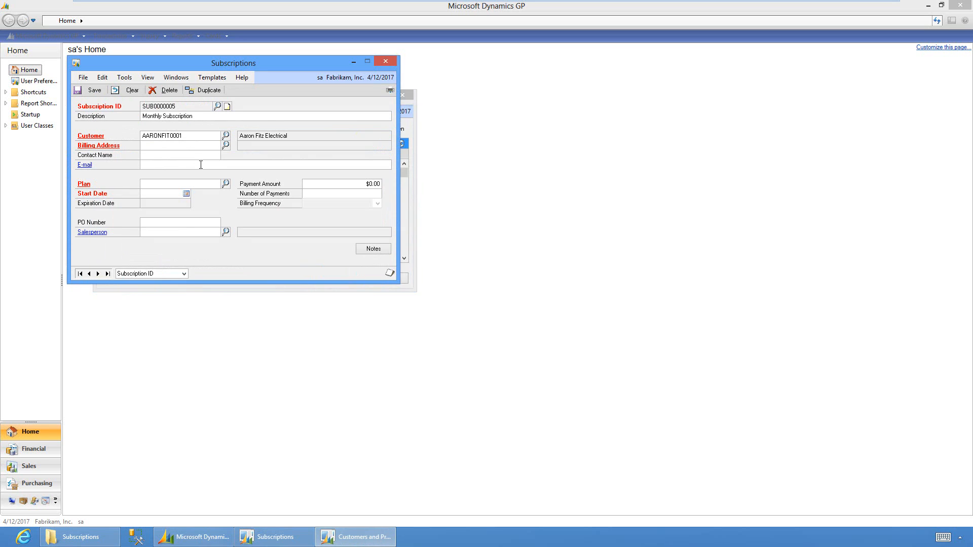
click(226, 145)
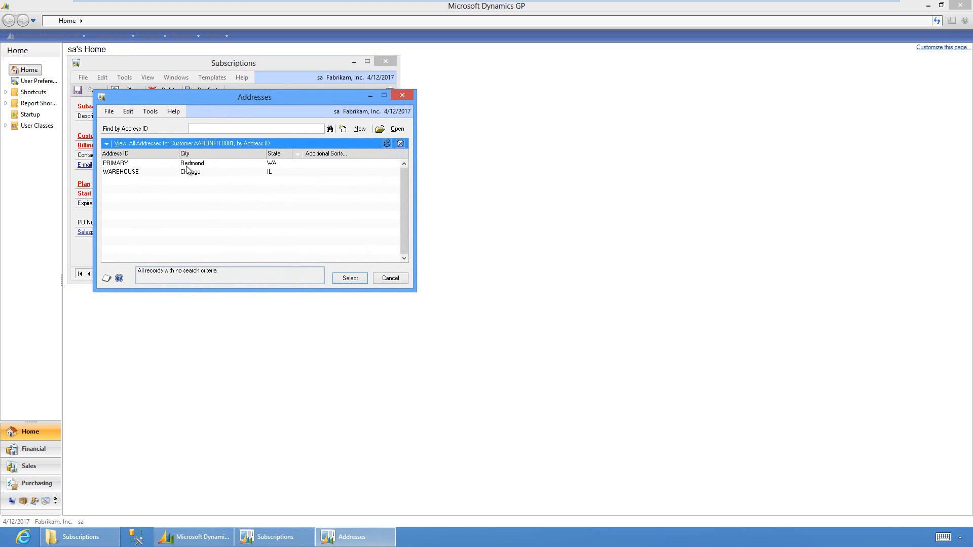
double_click(193, 164)
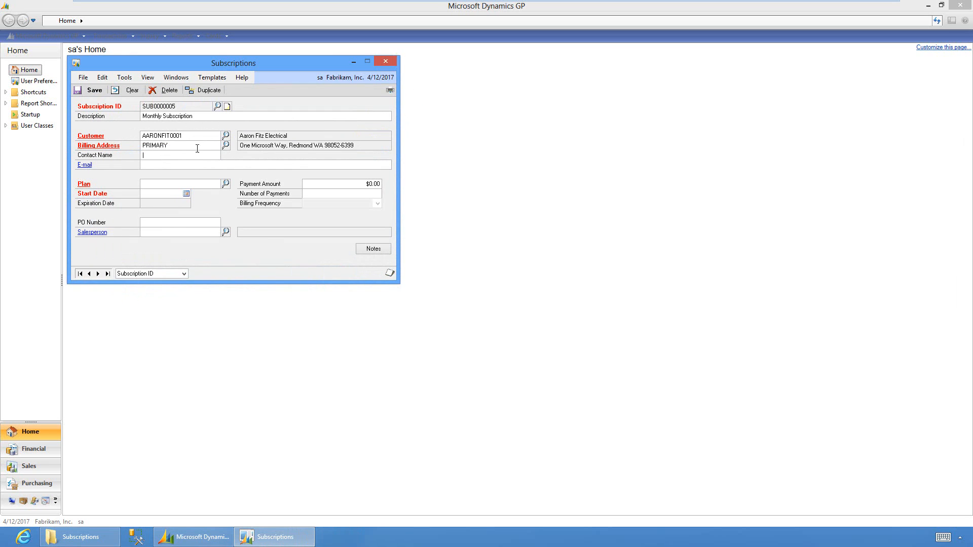
Review the billing address details, comparing WAREHOUSE with PRIMARY, then close the address window
click(106, 147)
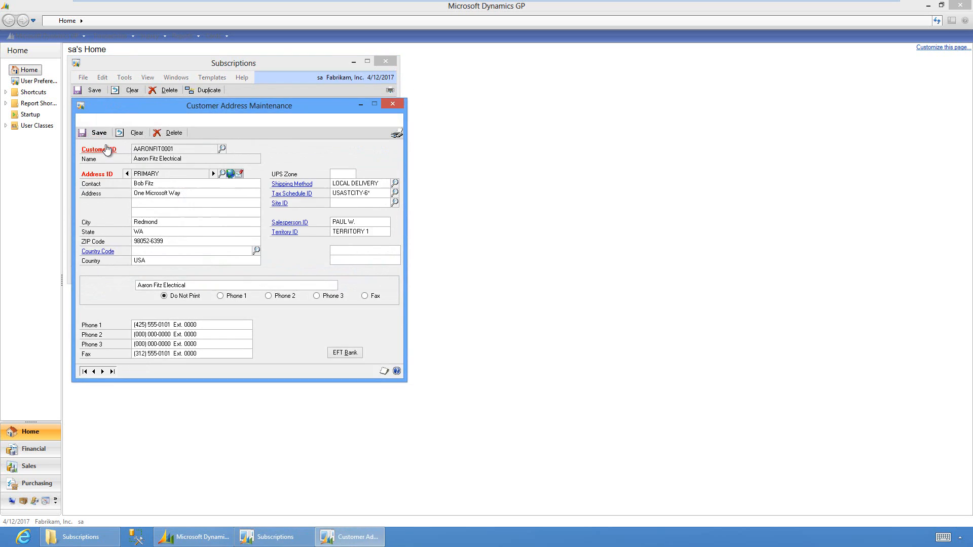
click(173, 182)
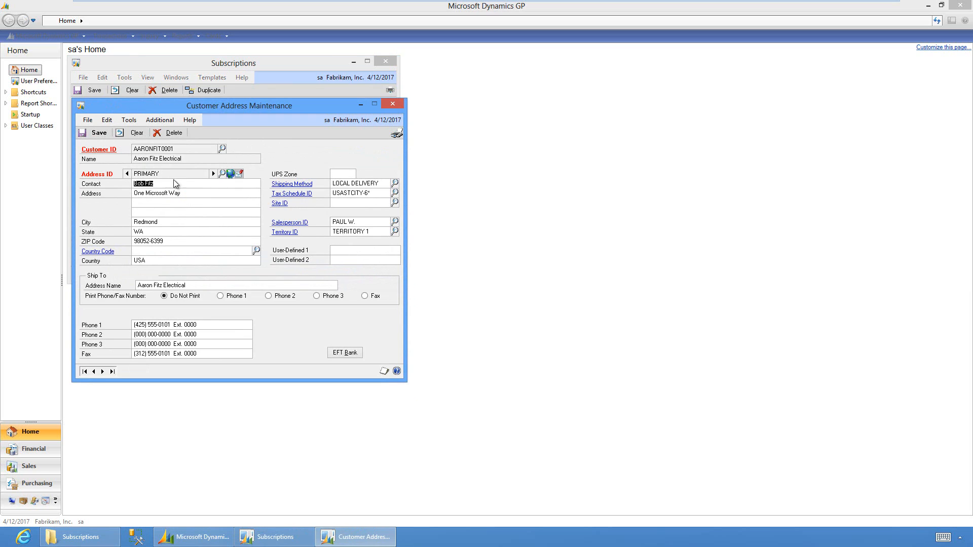
click(214, 174)
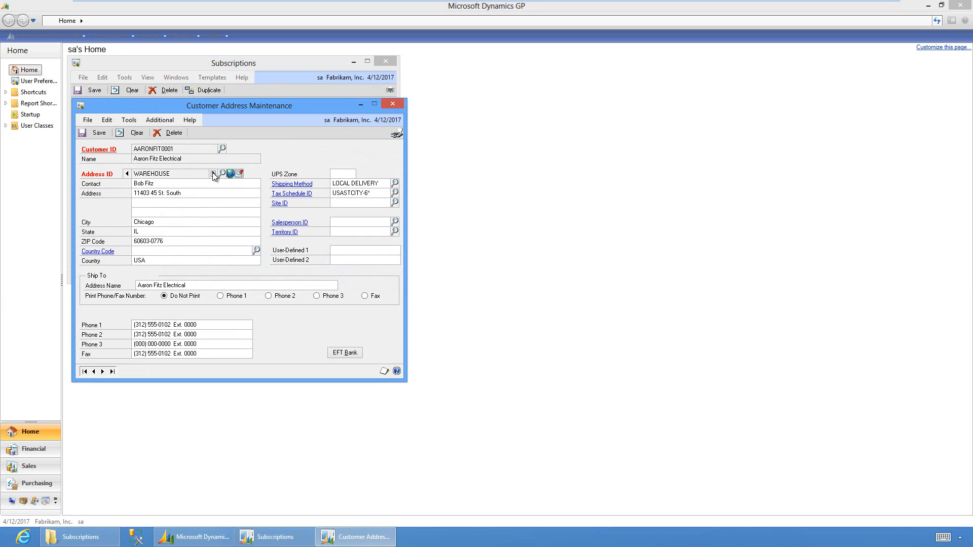
click(126, 174)
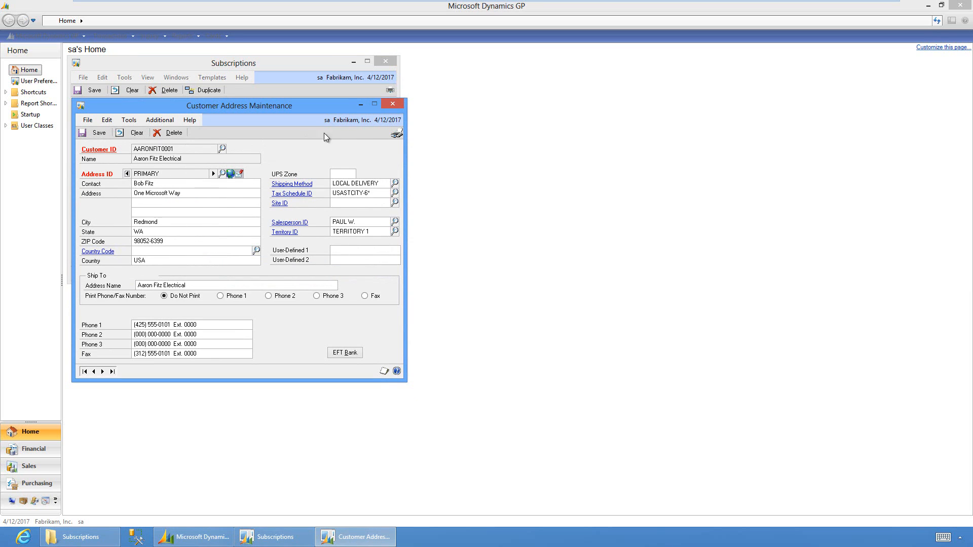
click(392, 104)
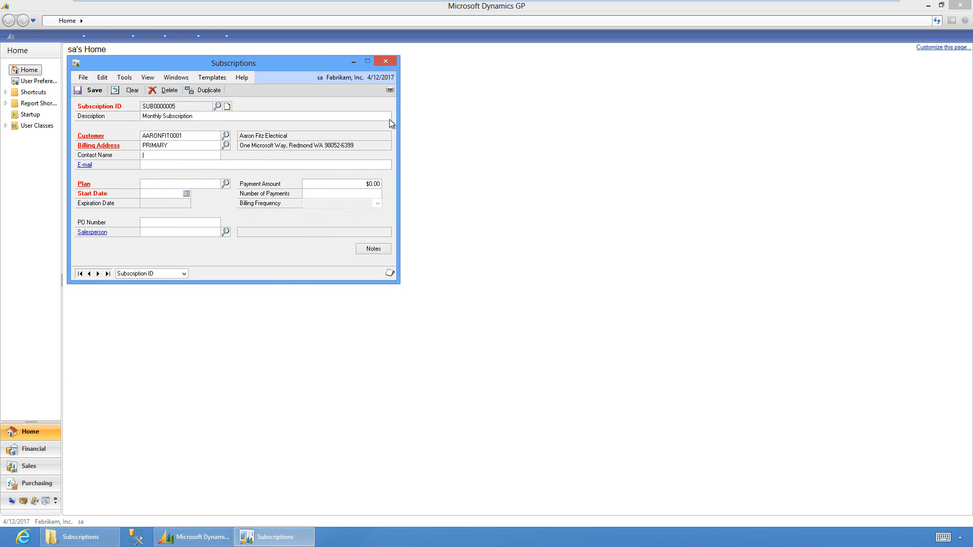
Enter the contact's name and e-mail address, then cancel the test e-mail to the contact
click(206, 154)
text(Bob F)
click(88, 165)
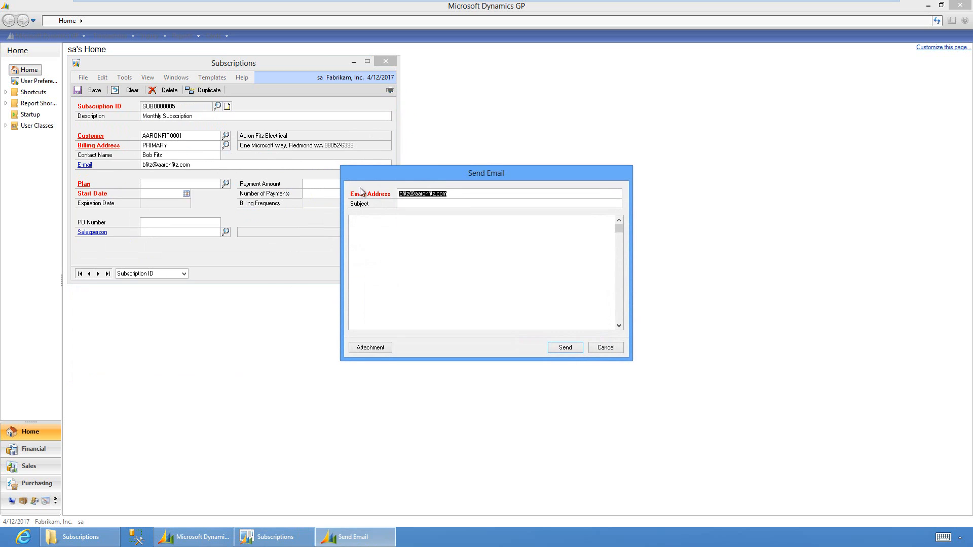
click(620, 348)
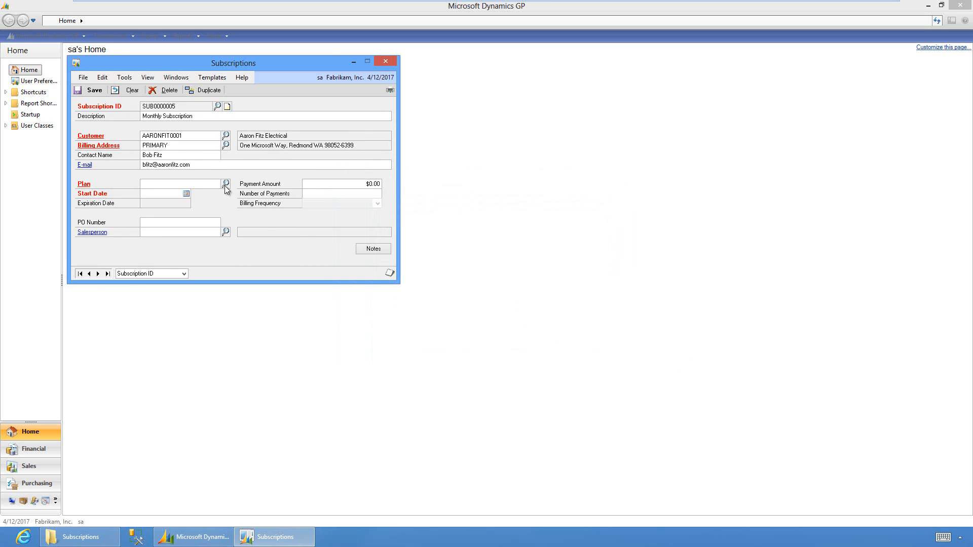
Choose plan STREAM+1 and confirm its Months plan frequency and Monthly billing frequency
click(226, 183)
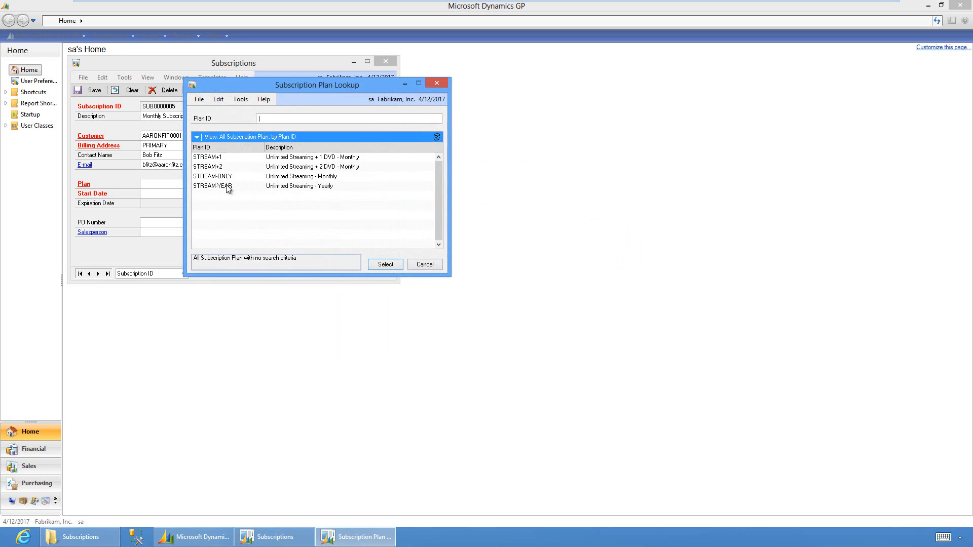
double_click(226, 155)
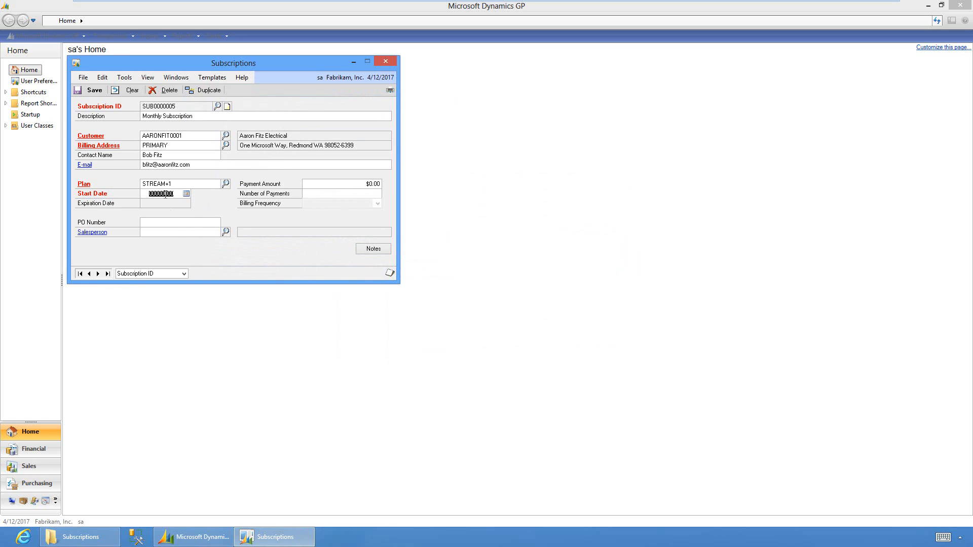
click(84, 184)
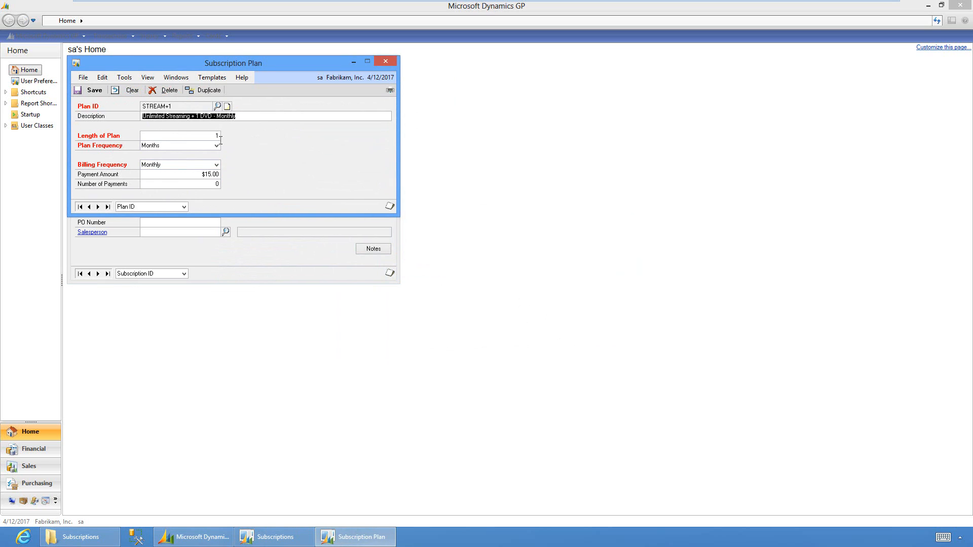
click(216, 146)
click(217, 147)
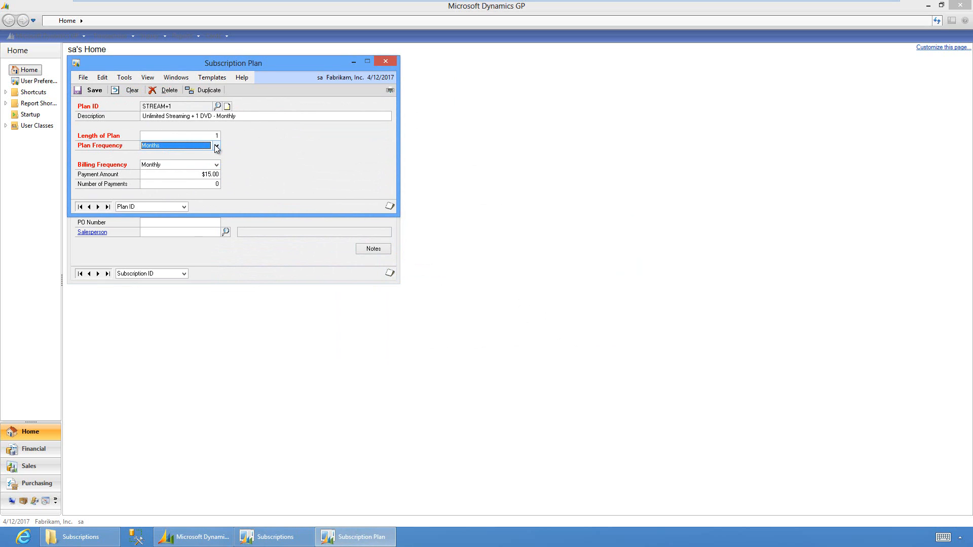
click(217, 165)
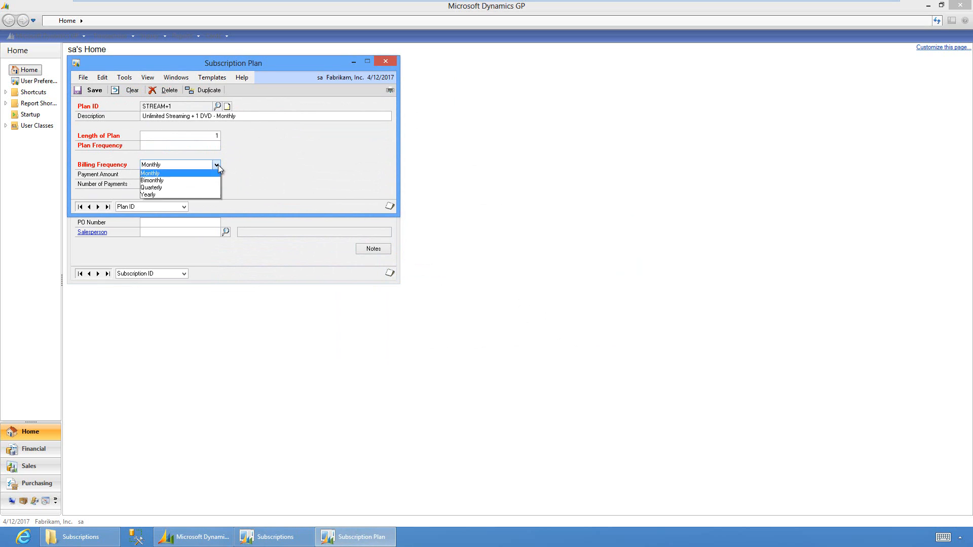
click(218, 165)
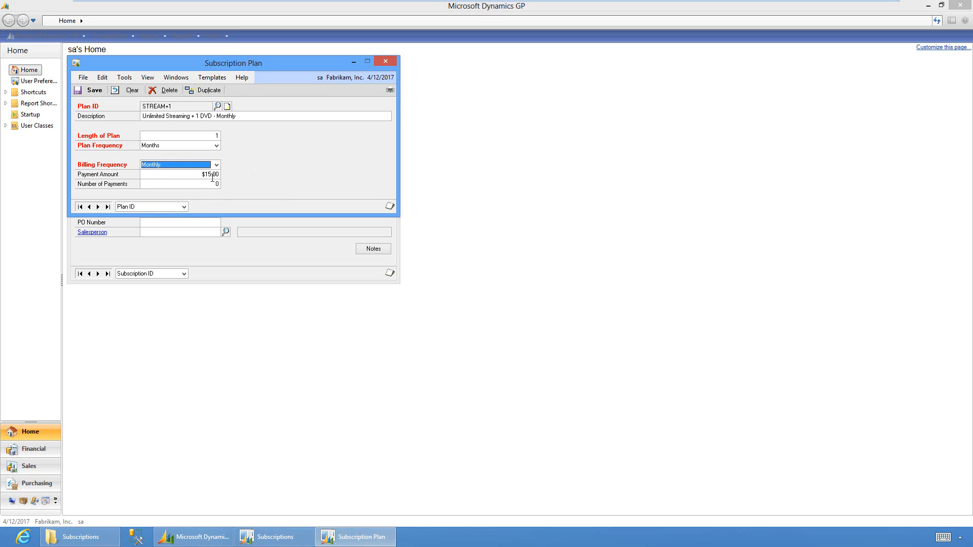
click(391, 64)
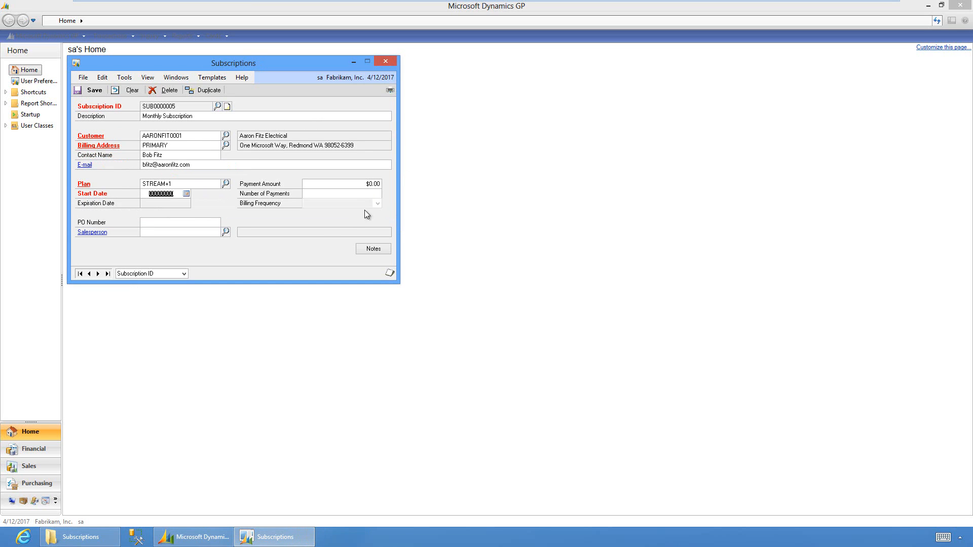
Enter start date 04/12/2017 and pick a salesperson from the Salesperson lookup
text(04122017)
key(Tab)
click(366, 181)
click(226, 231)
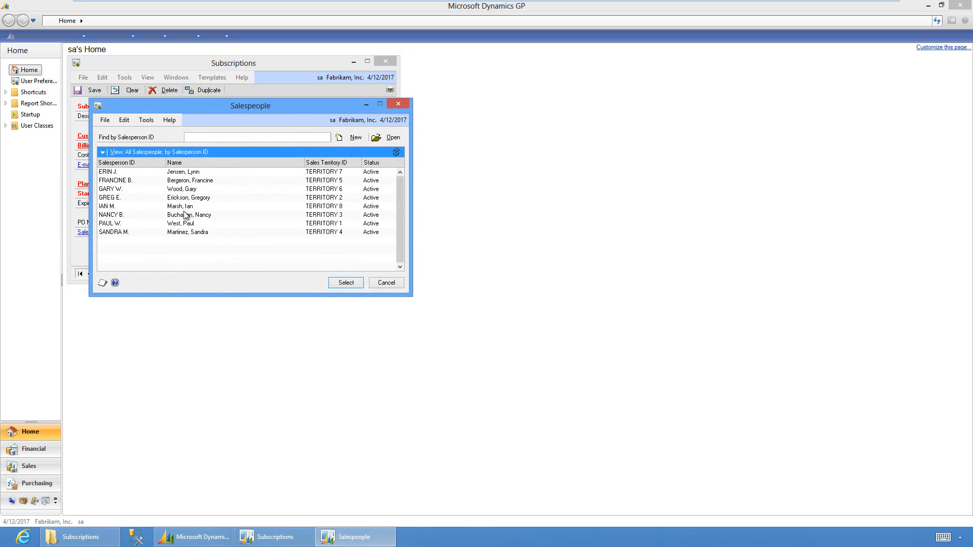
double_click(185, 232)
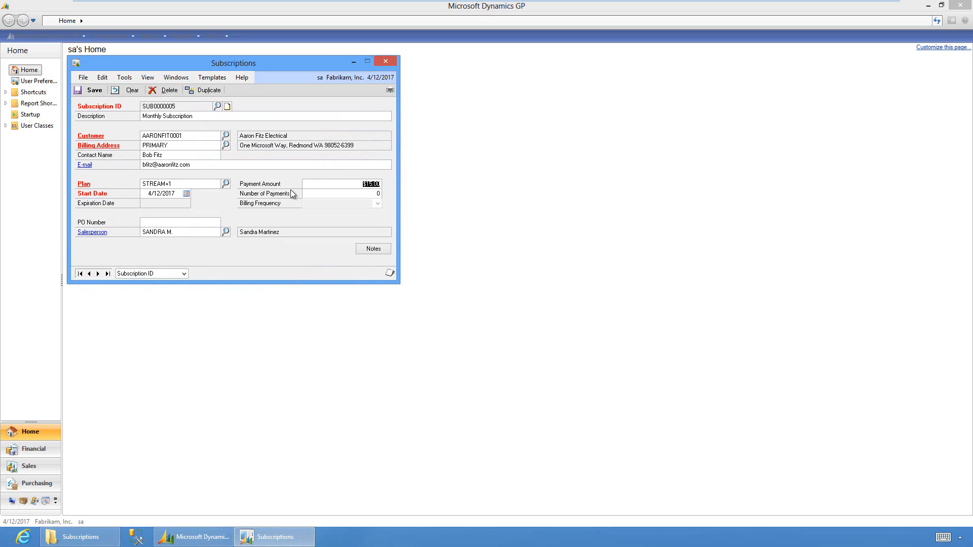
Save a Billing-type note reading 'Wants to enroll in Auto Pay using VISA'
click(372, 249)
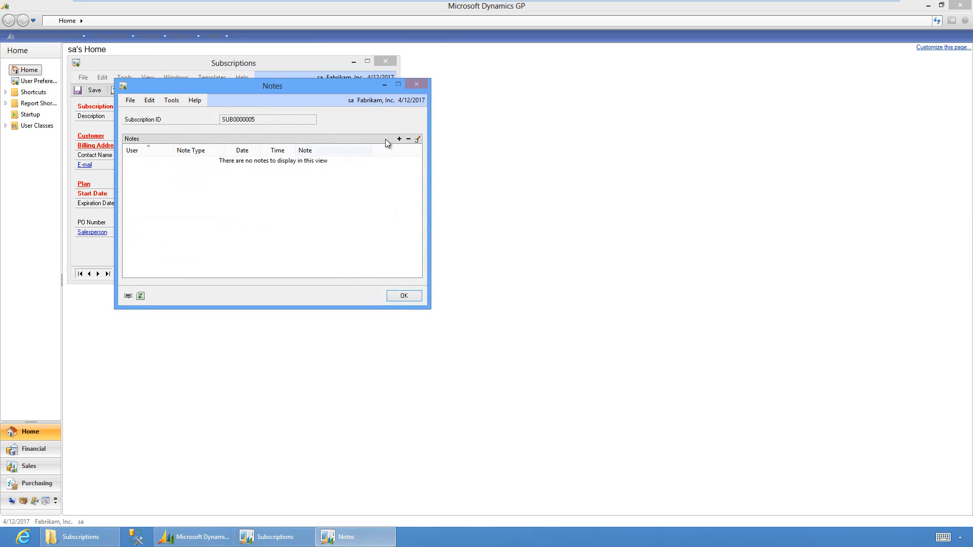
click(399, 139)
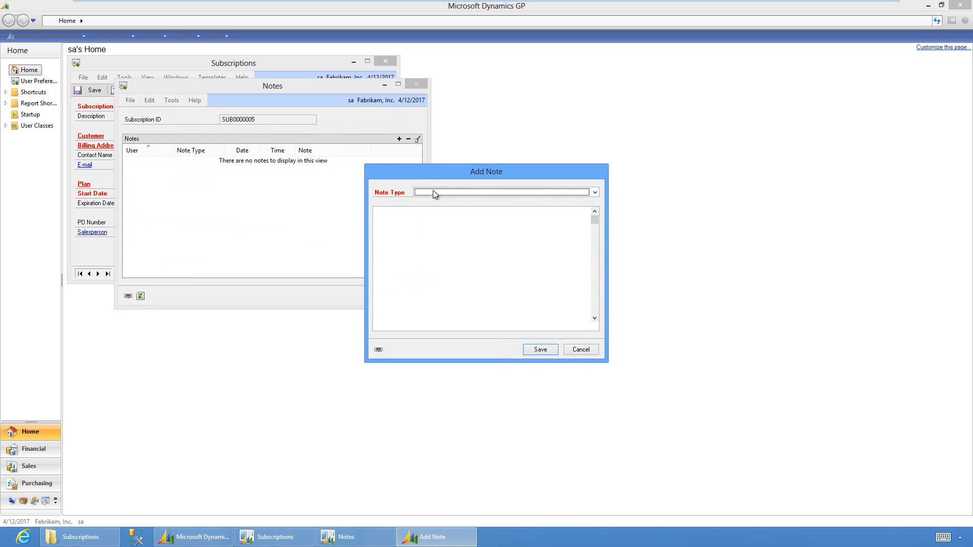
click(433, 190)
click(436, 203)
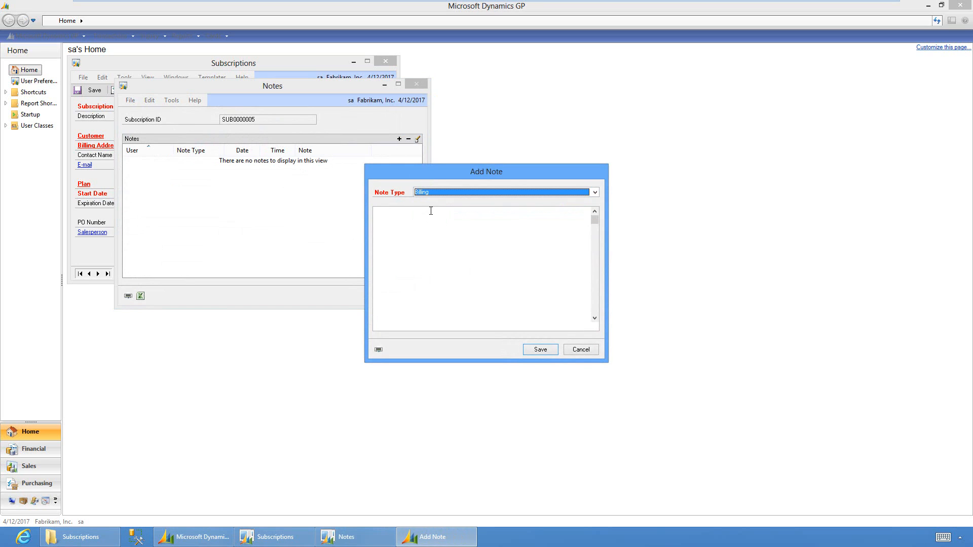
click(431, 216)
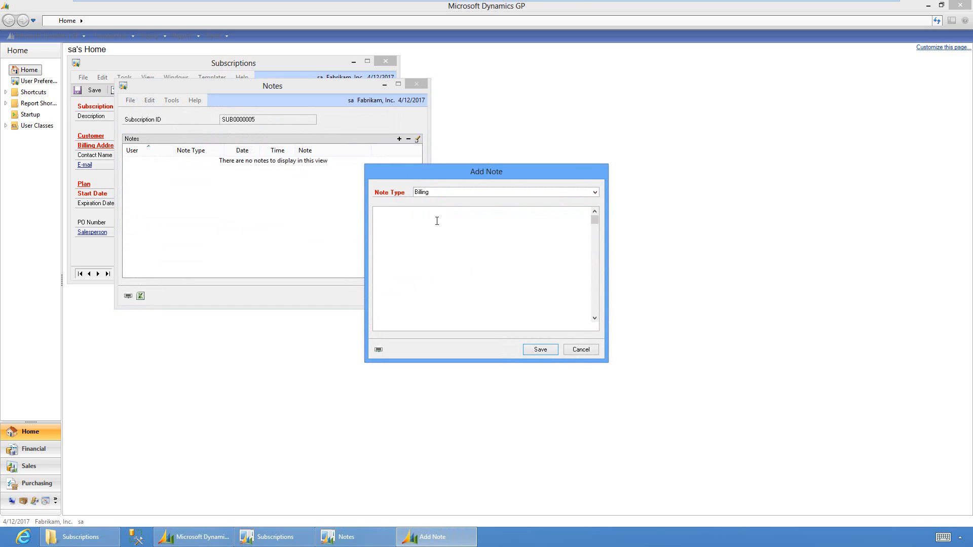
text(Wants to enroll in Auto Pay using VISA)
click(538, 349)
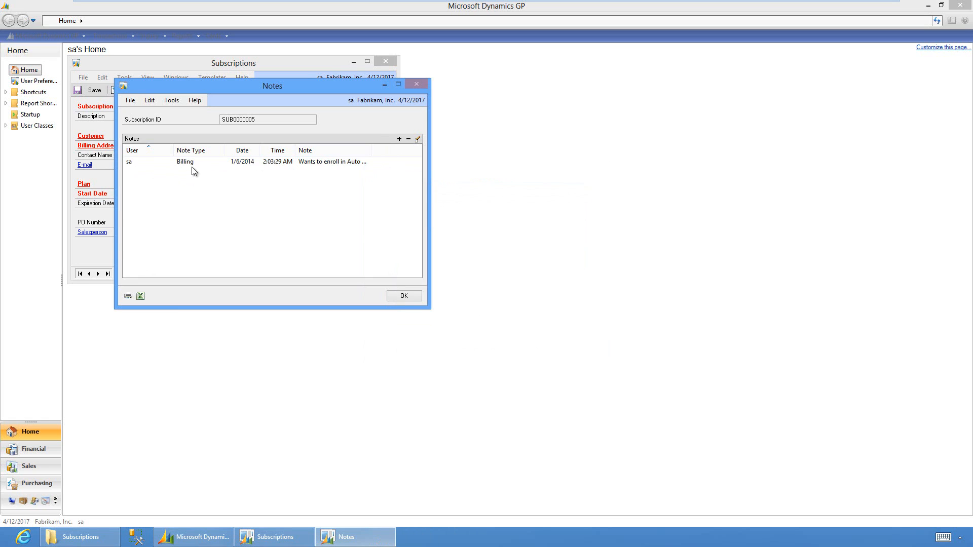
Save a Delivery-type note reading 'Would prefer delivery of DVDs by Drone.'
click(400, 139)
click(422, 192)
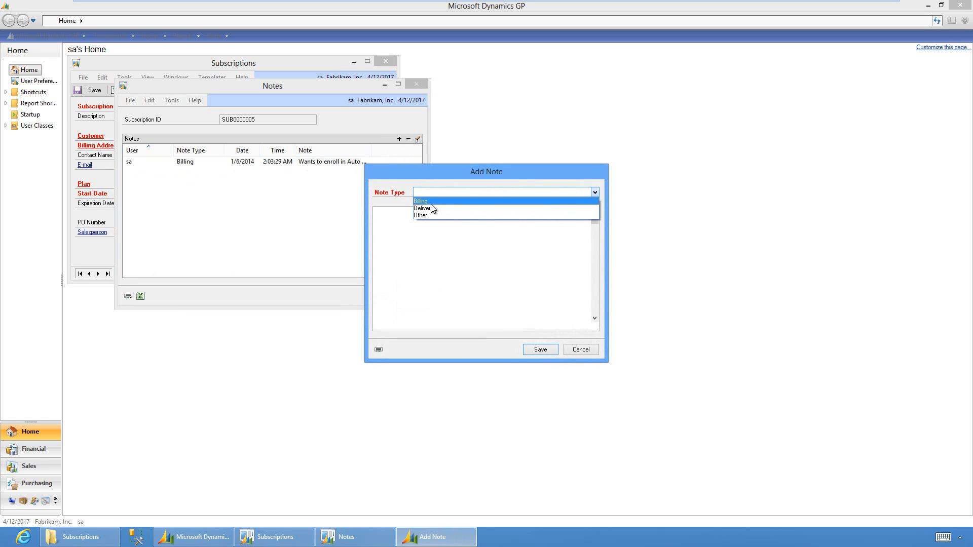
click(431, 208)
click(425, 222)
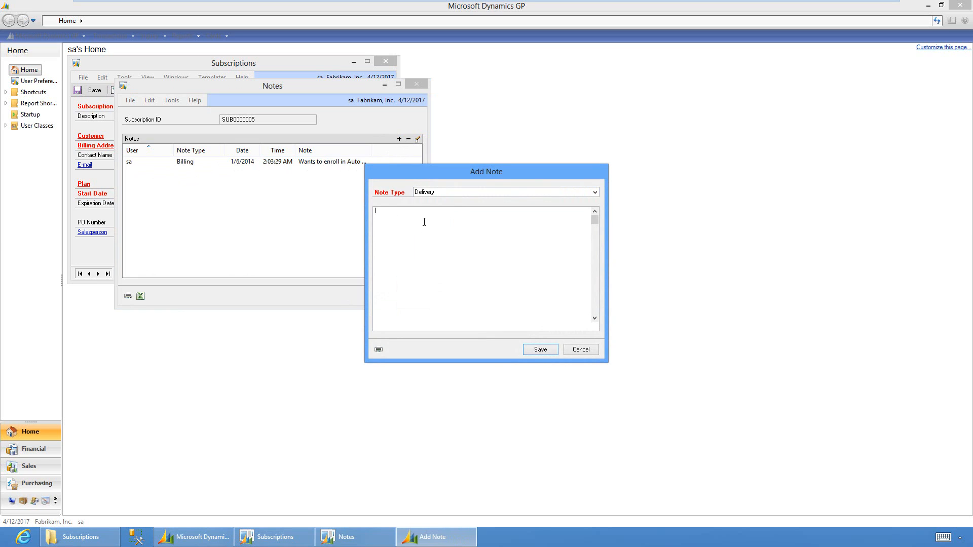
text(Would prefer delivery of DVDs by Drone.)
click(551, 352)
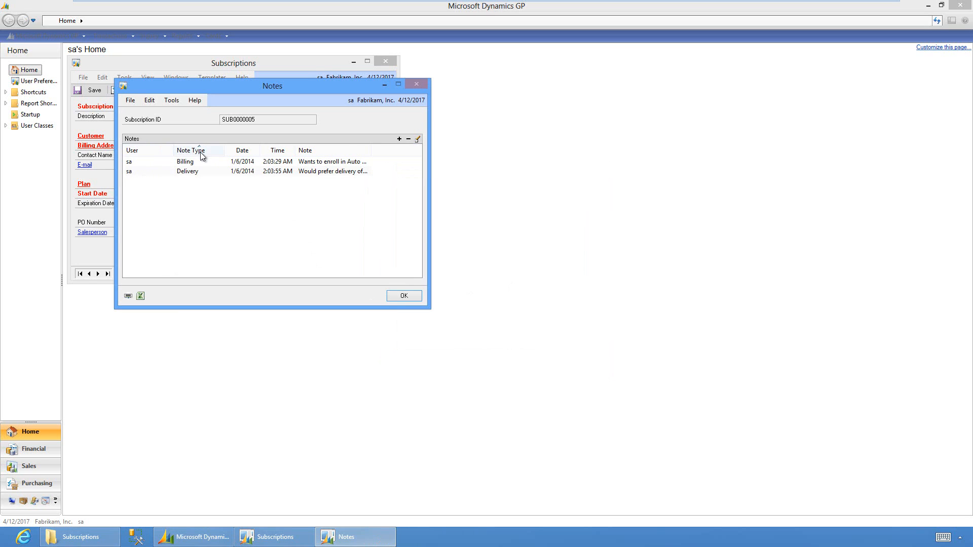
Sort the notes by date and time, then return to the subscription
click(242, 151)
click(275, 151)
click(411, 297)
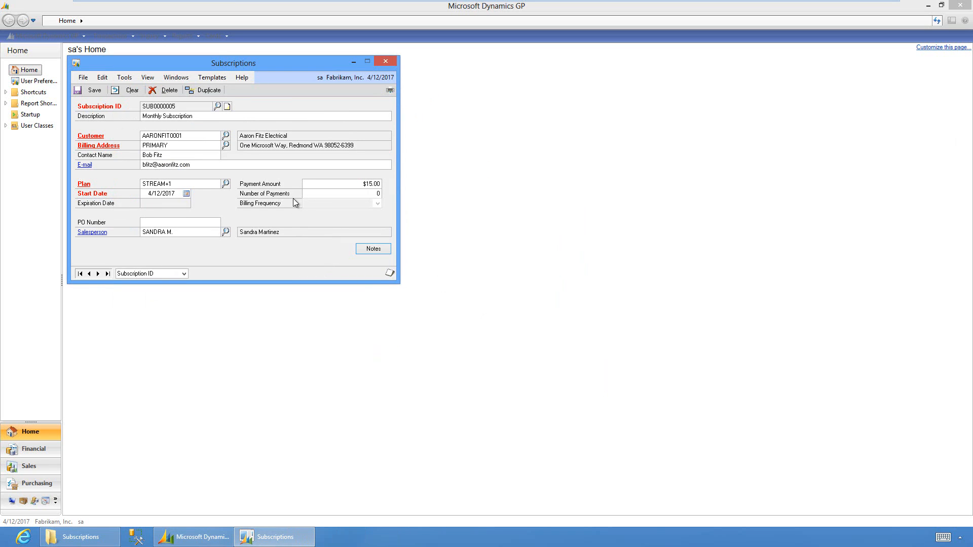
Save SUB0000005, reload it with the previous-record button, and close the Subscriptions window
click(94, 90)
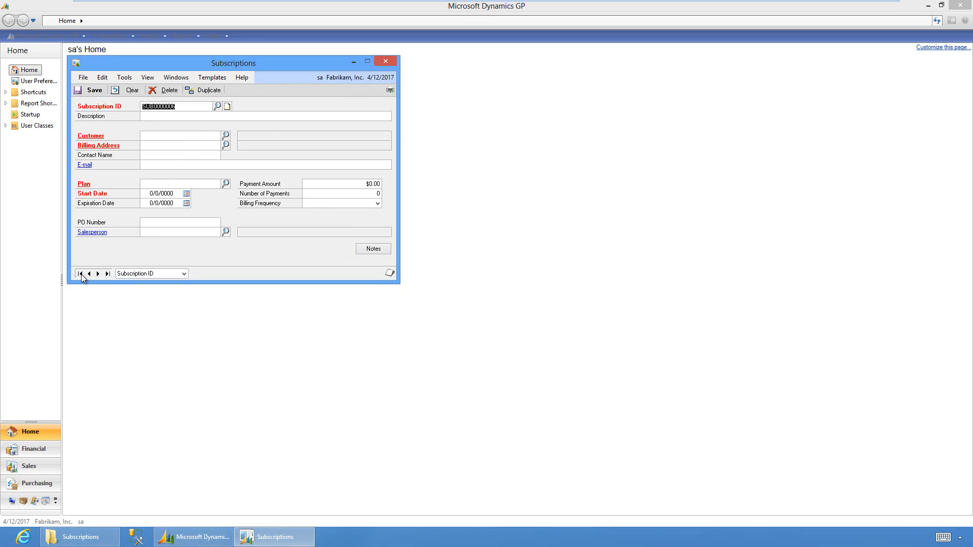
key(Tab)
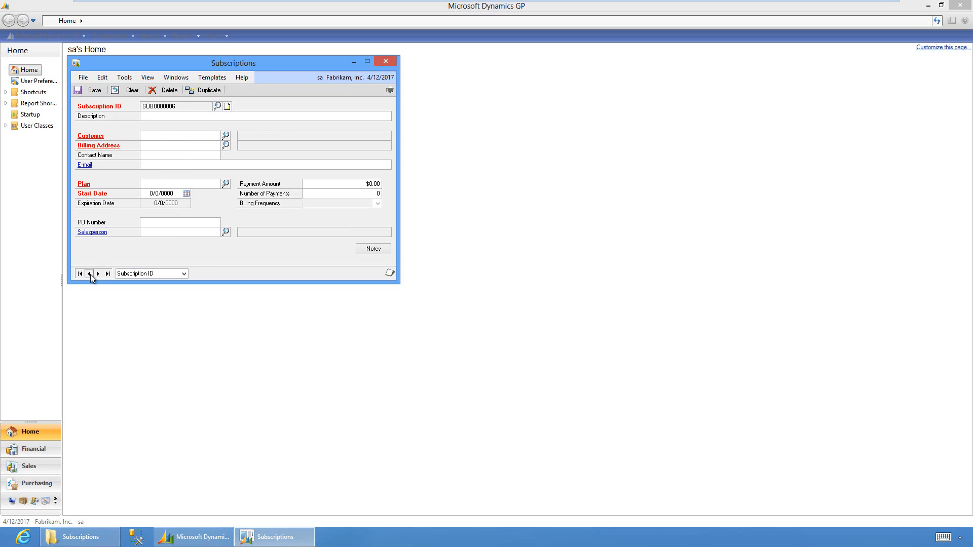
click(89, 273)
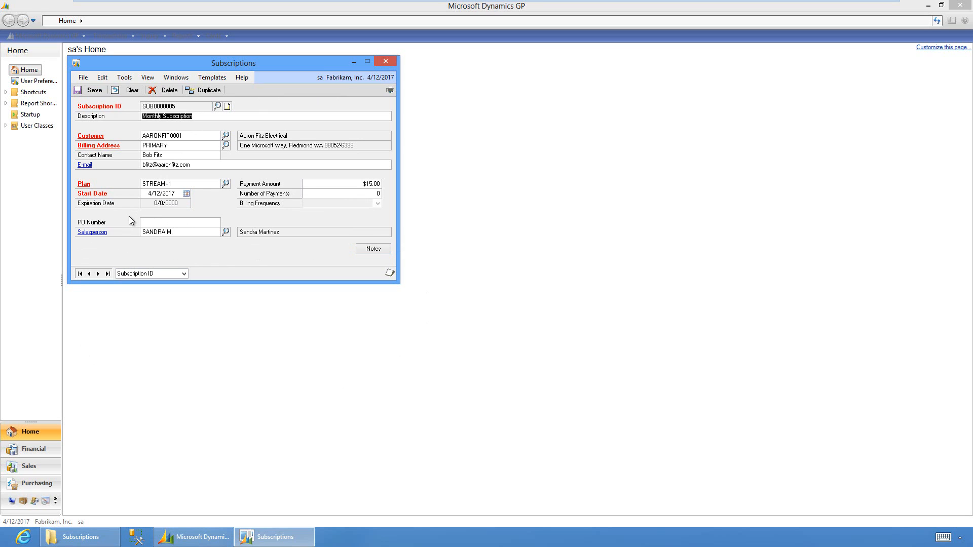
click(385, 60)
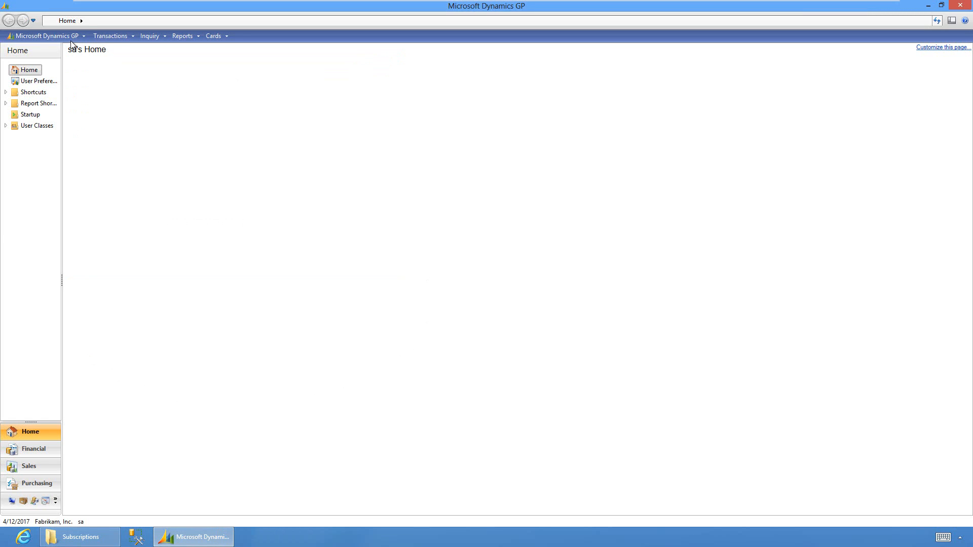
Open the Extender window from Tools > Extender
click(69, 36)
mouse_move(54, 84)
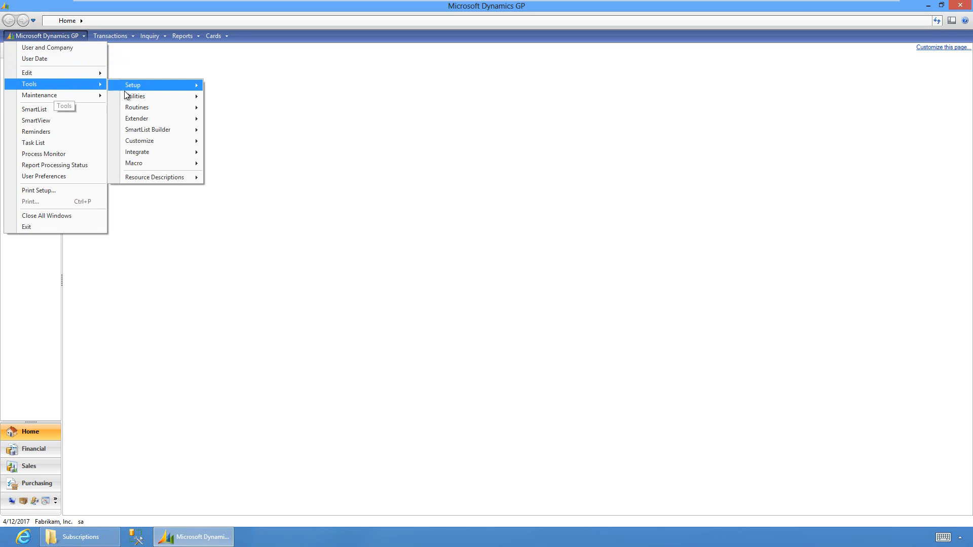
mouse_move(160, 118)
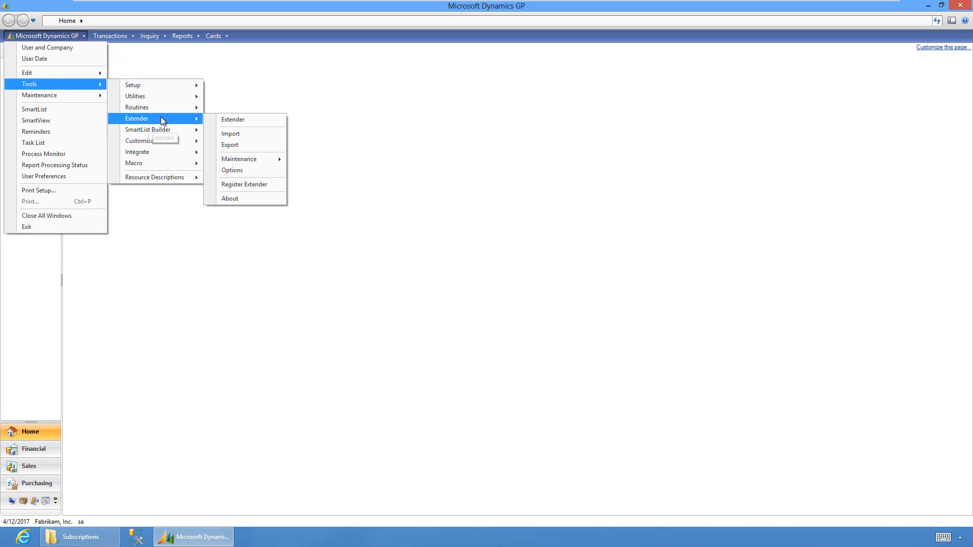
click(225, 121)
Collapse Testing, expand Subscription Template, and list its Form resources
click(88, 180)
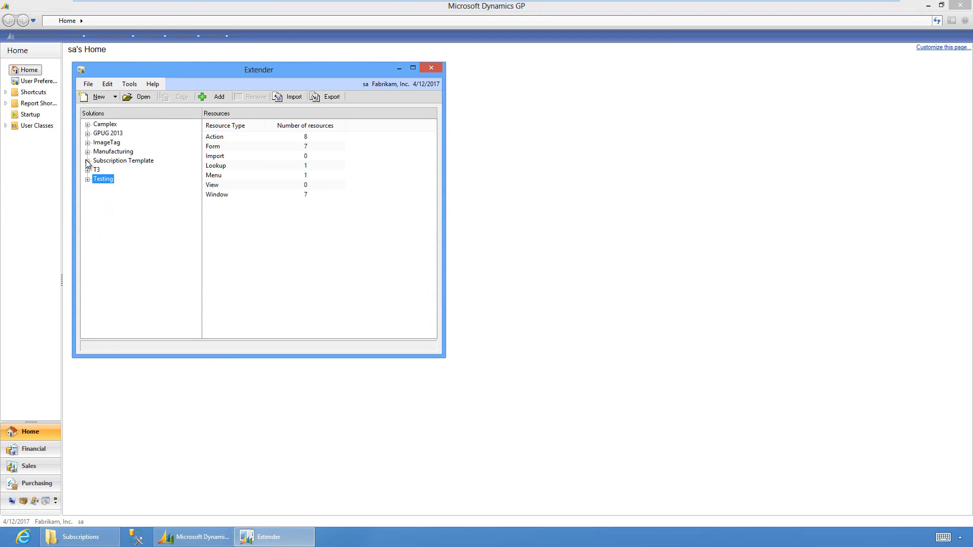
click(88, 161)
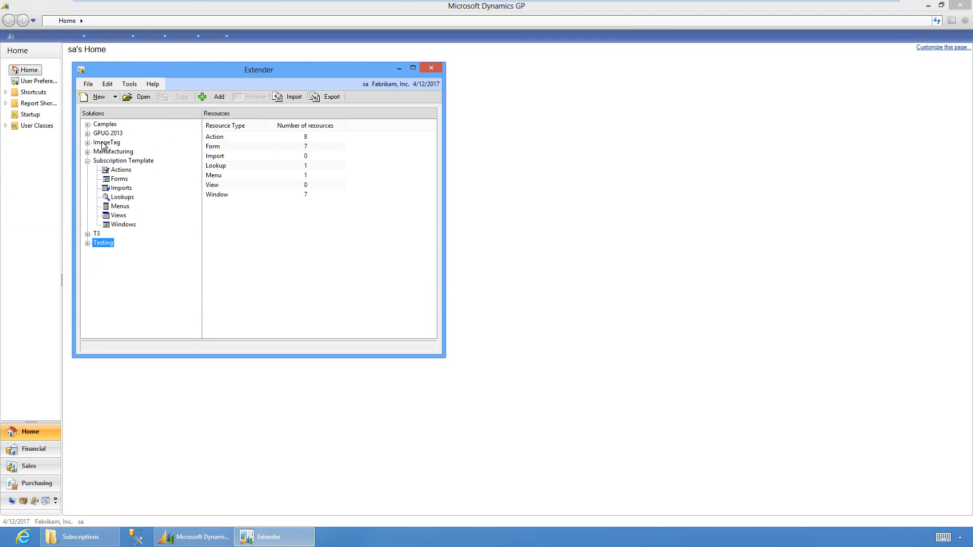
click(125, 161)
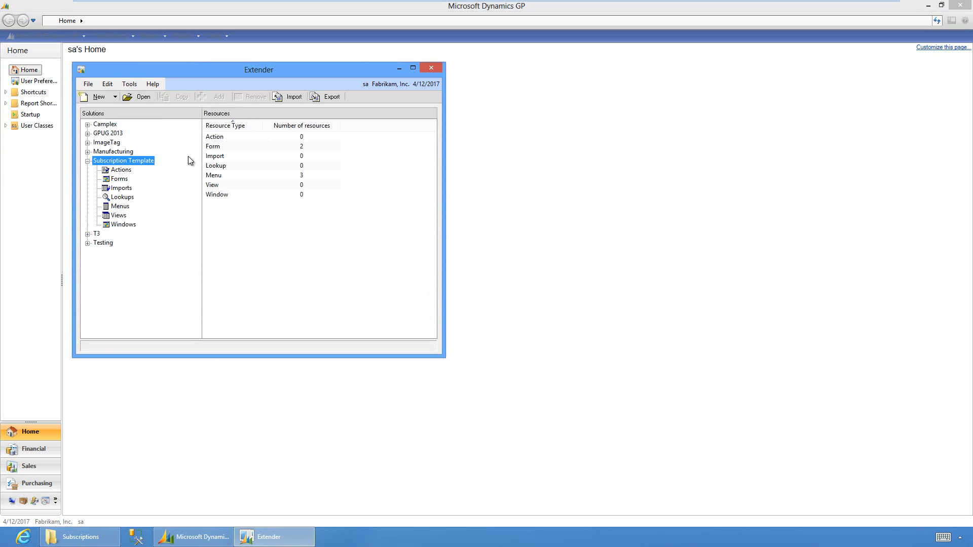
click(282, 148)
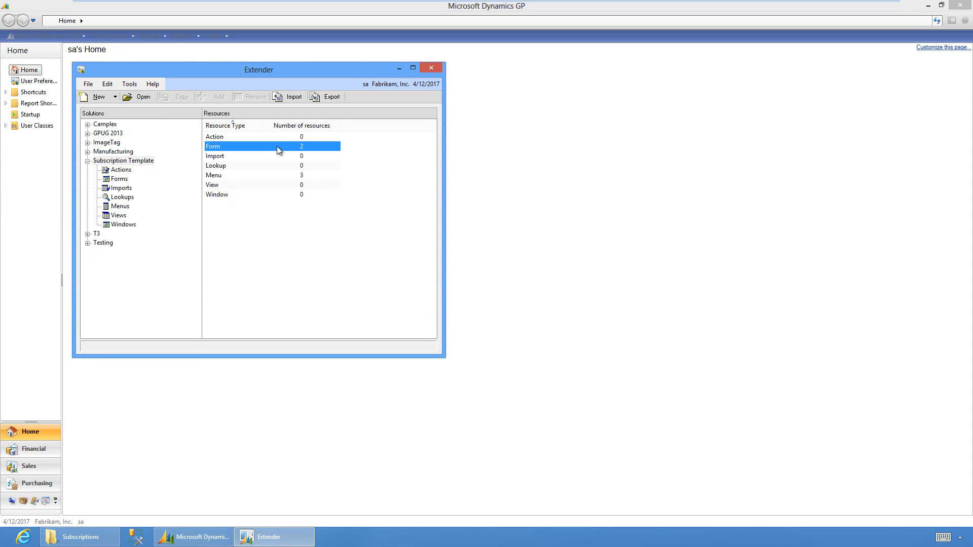
click(276, 175)
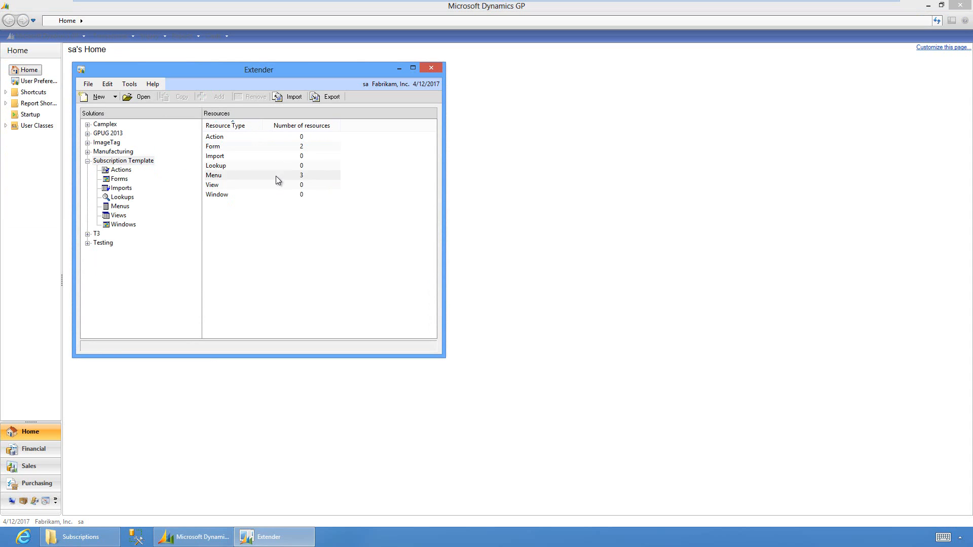
click(268, 195)
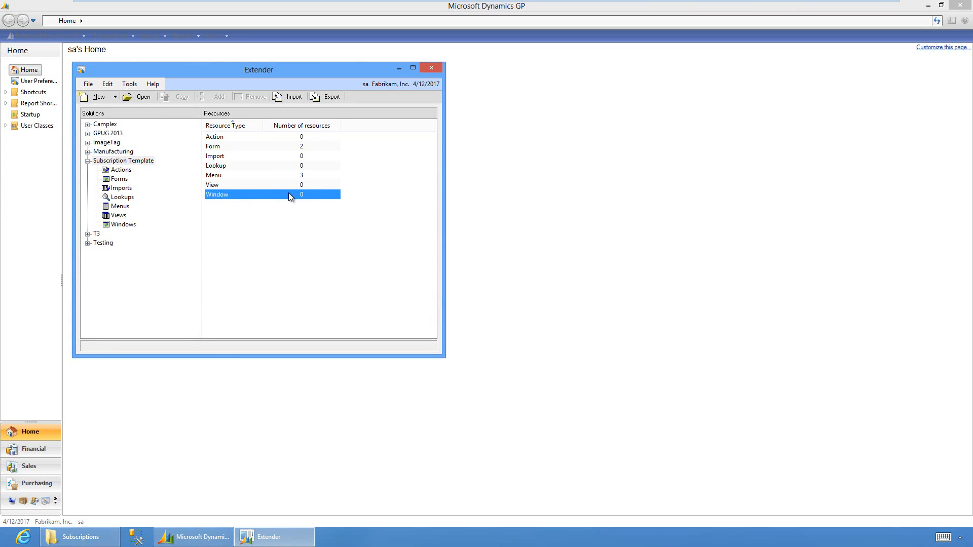
click(227, 148)
double_click(227, 148)
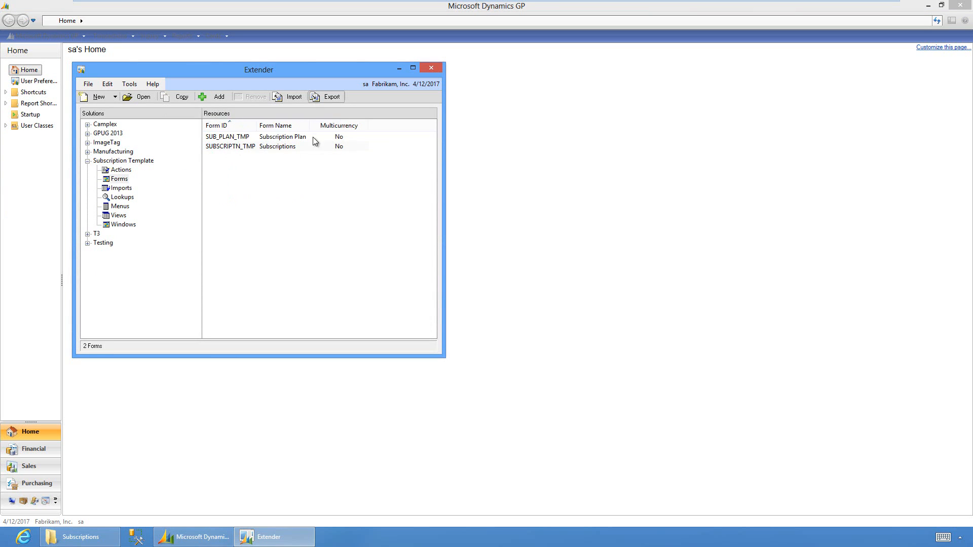
Open the SUBSCRIPTN_TMP form design and inspect the Customer and Billing Address field setups
click(236, 147)
double_click(237, 146)
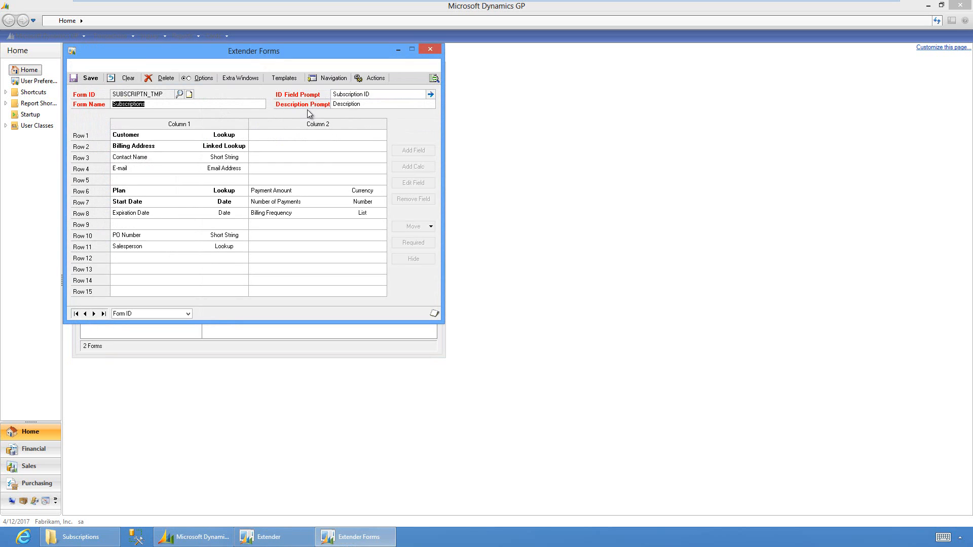
double_click(222, 137)
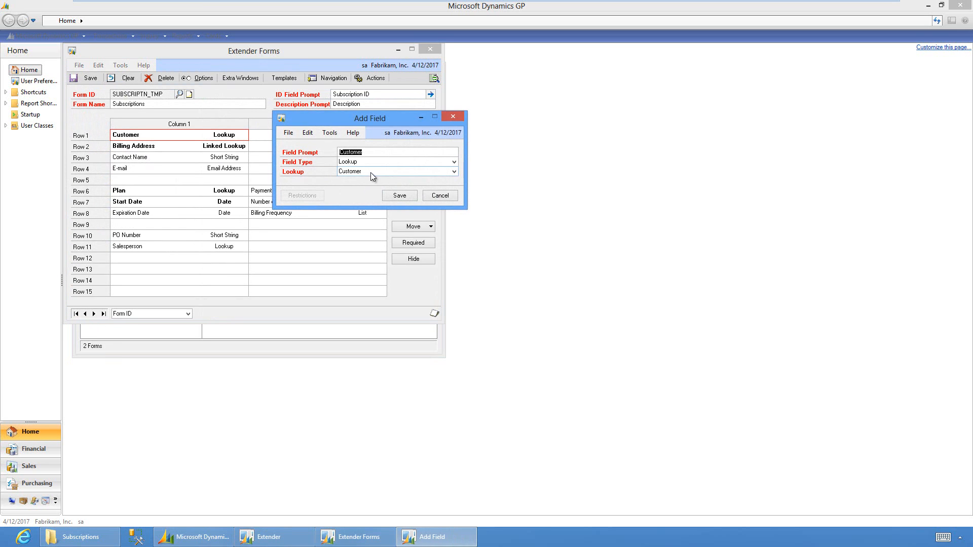
click(440, 195)
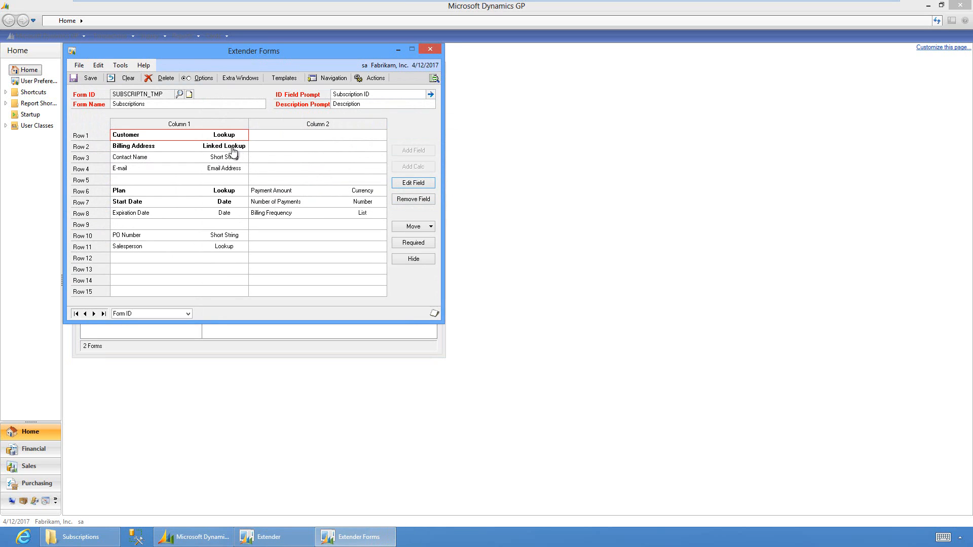
double_click(236, 147)
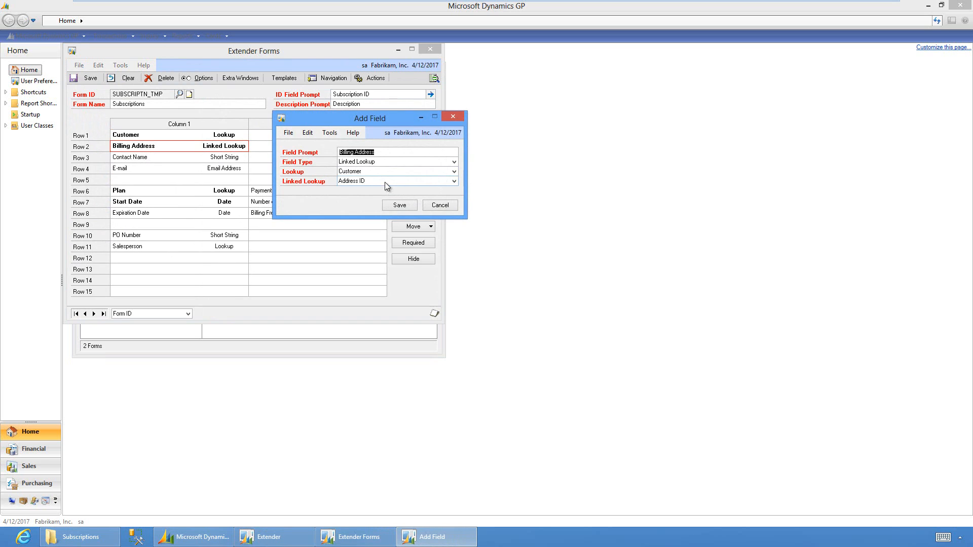
click(440, 208)
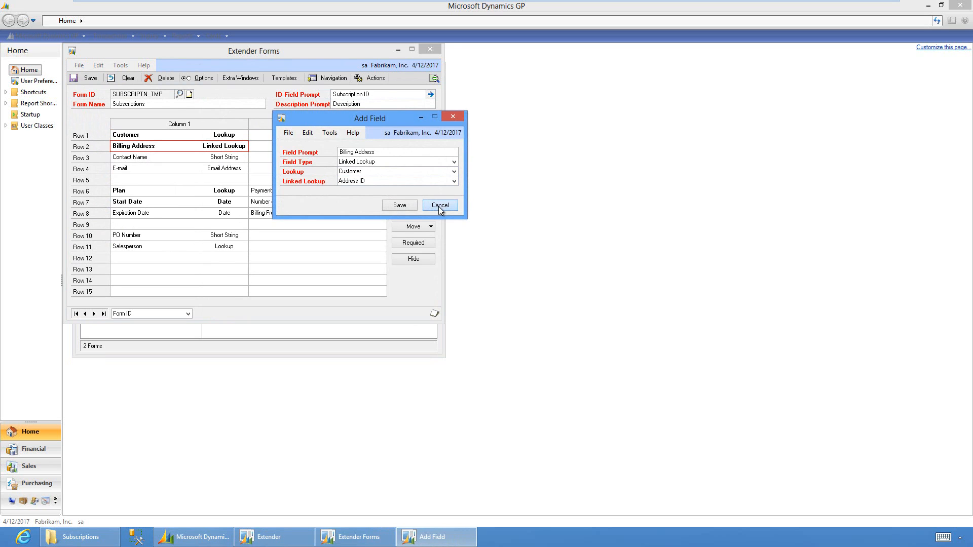
Check that Plan uses the Subscription Plan lookup and review Billing Frequency's list options
double_click(223, 192)
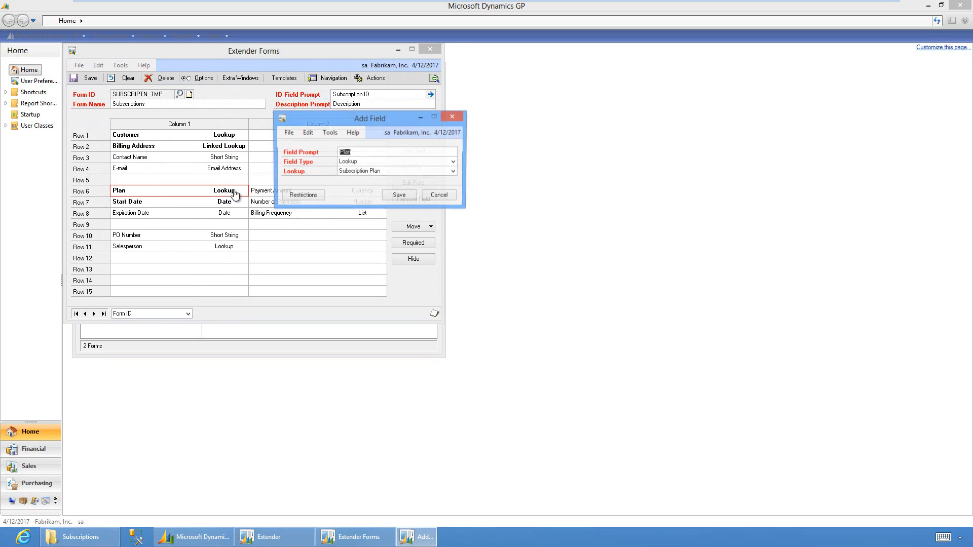
click(425, 172)
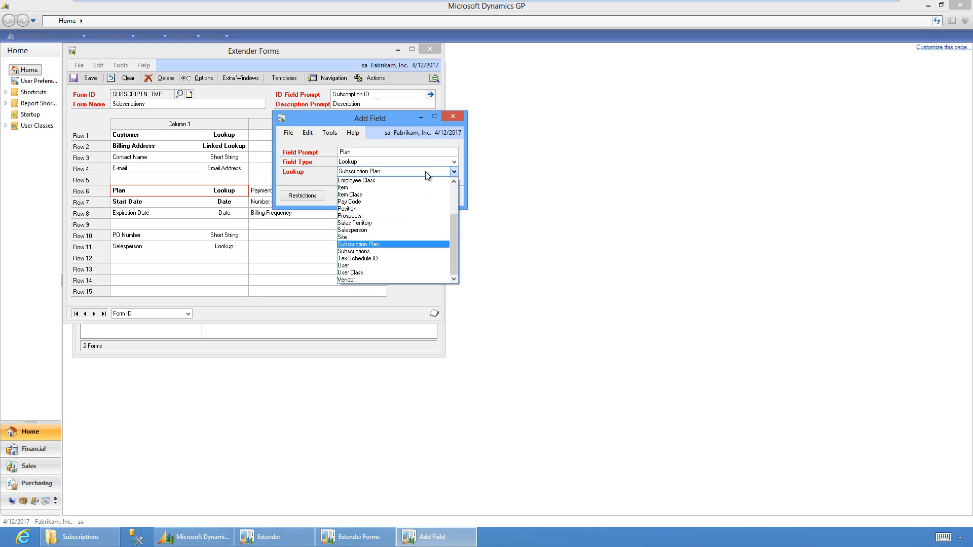
click(425, 171)
click(439, 197)
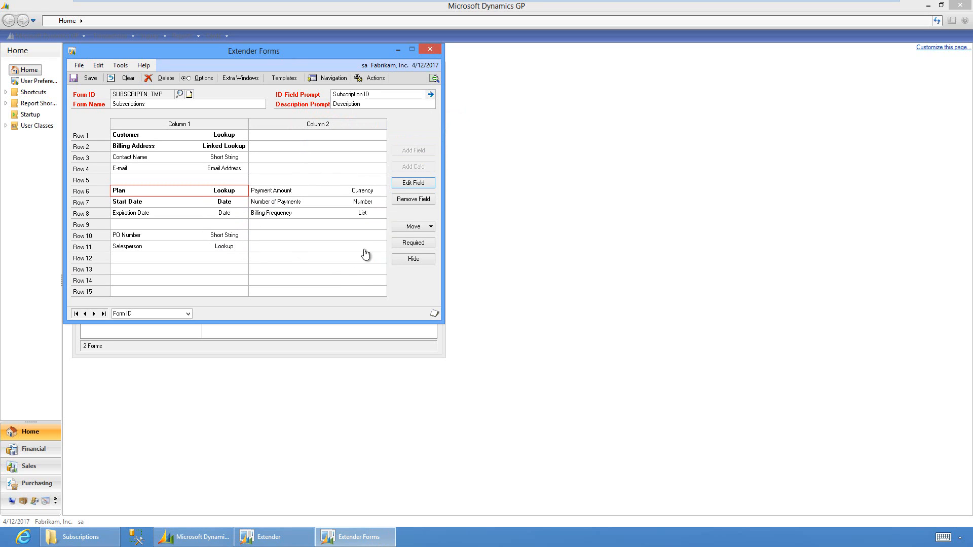
double_click(322, 218)
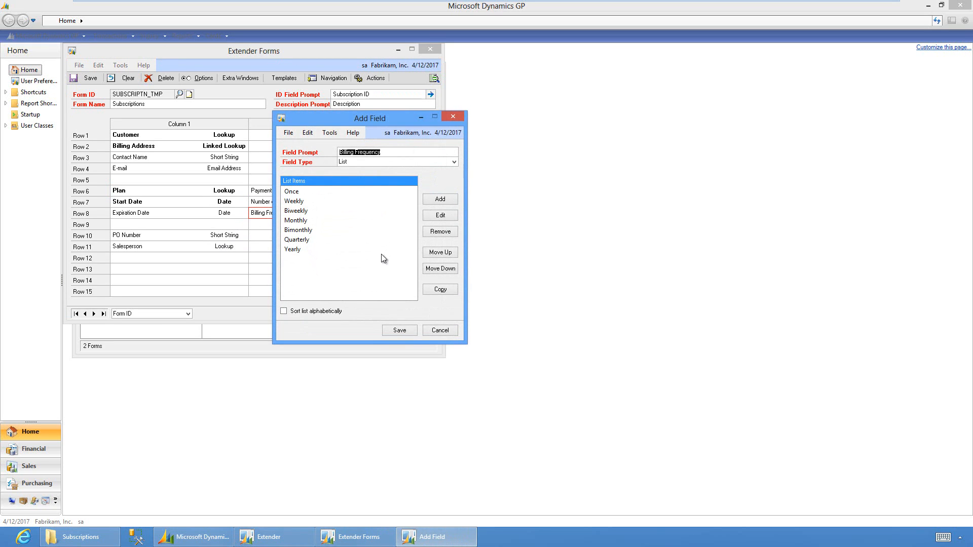
click(441, 330)
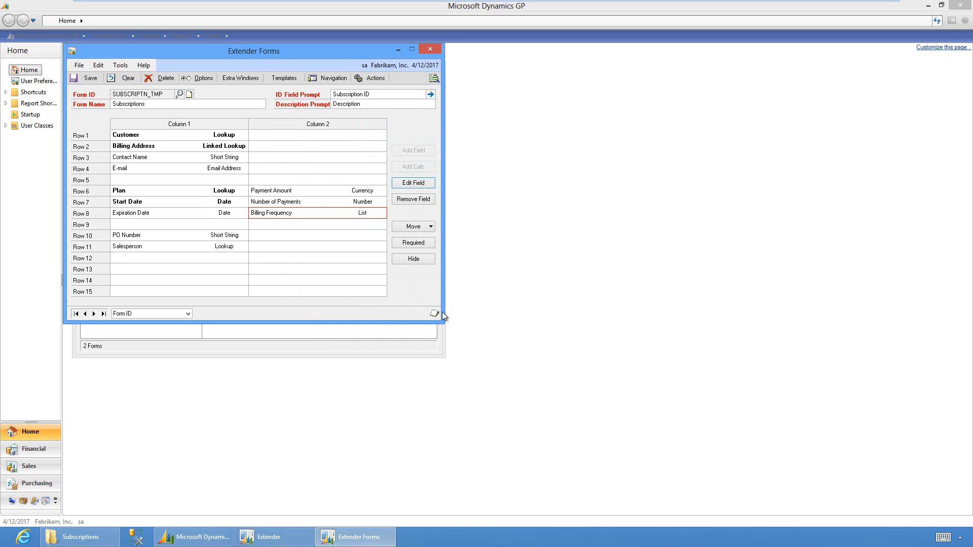
Add an AutoPay field of type Checkbox in empty Row 9 of the SUBSCRIPTN_TMP layout
click(179, 226)
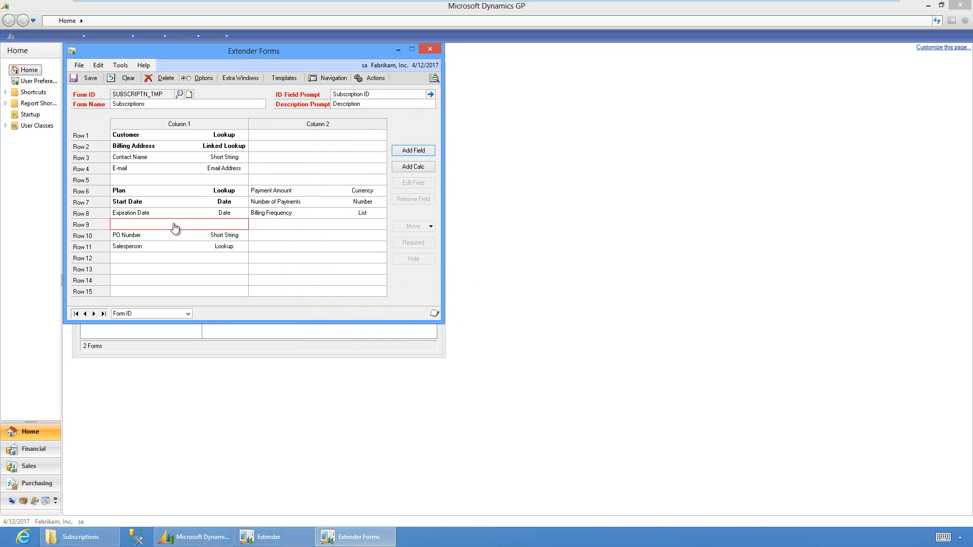
click(413, 150)
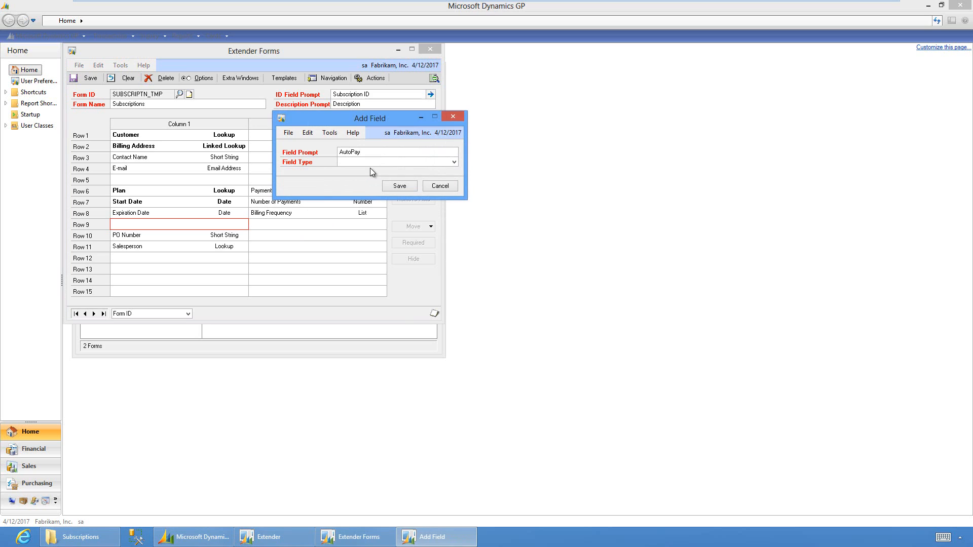
click(370, 162)
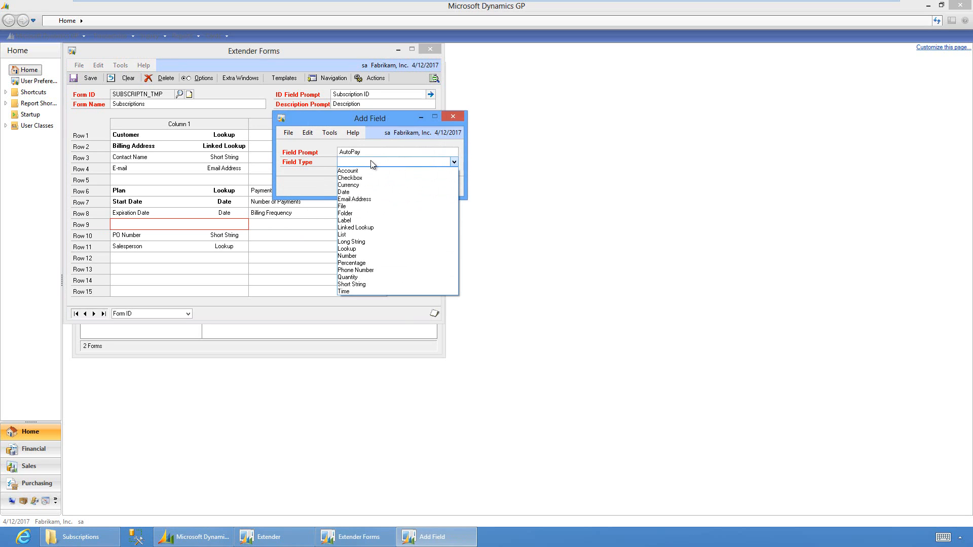
click(364, 178)
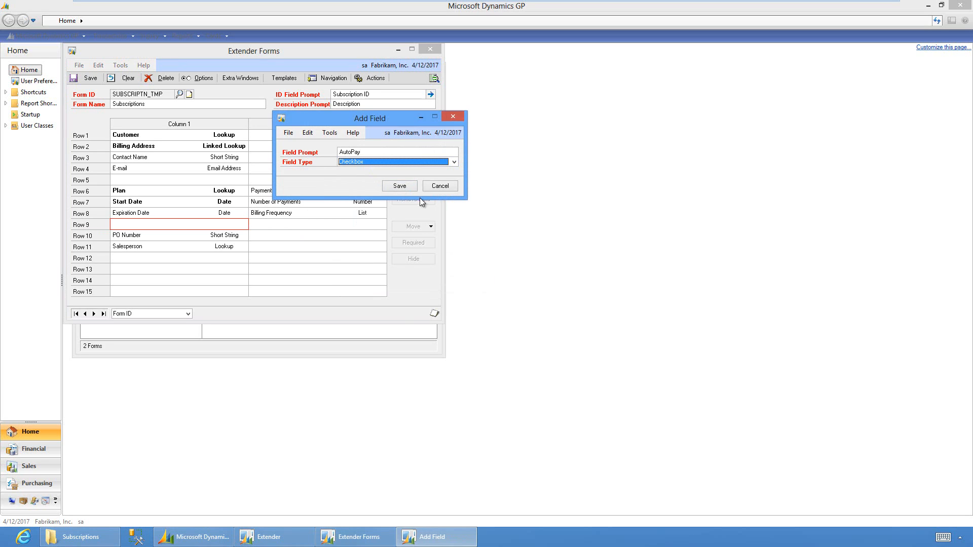
click(400, 186)
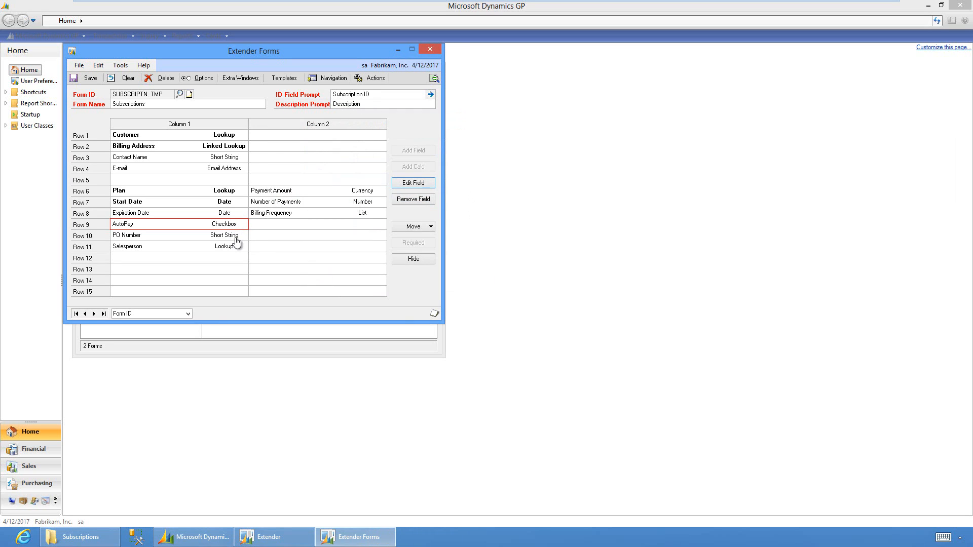
Turn on the form's scrolling grid and add a Date column of type Date
click(199, 79)
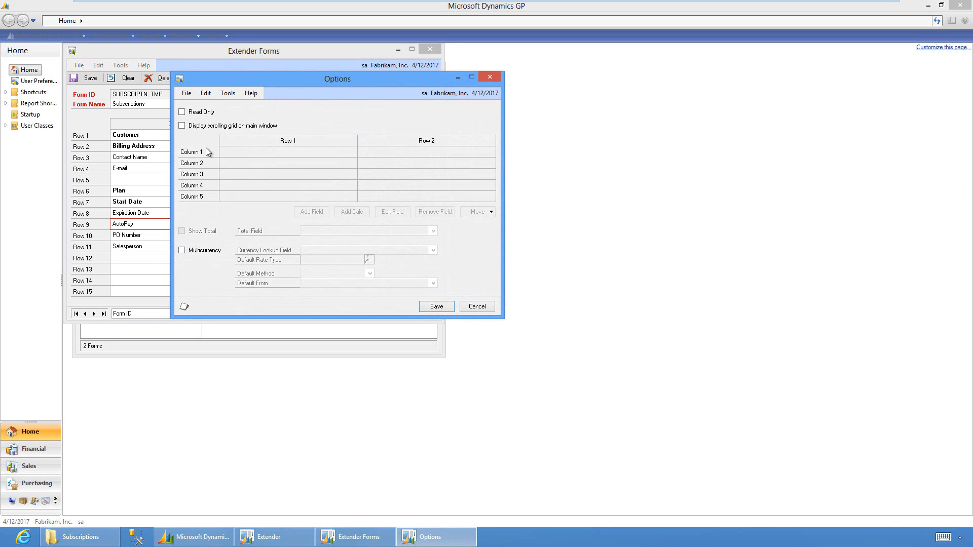
click(182, 125)
double_click(262, 156)
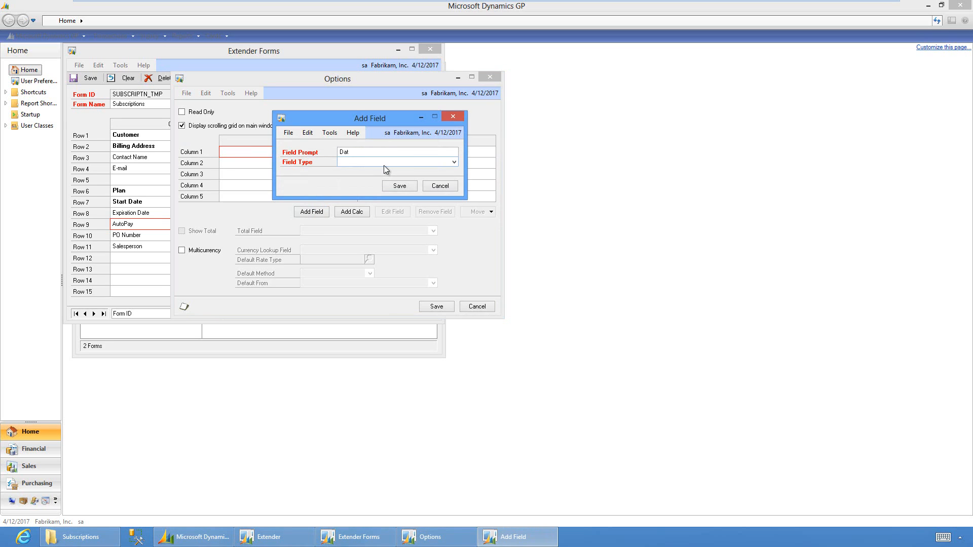
key(Tab)
click(385, 163)
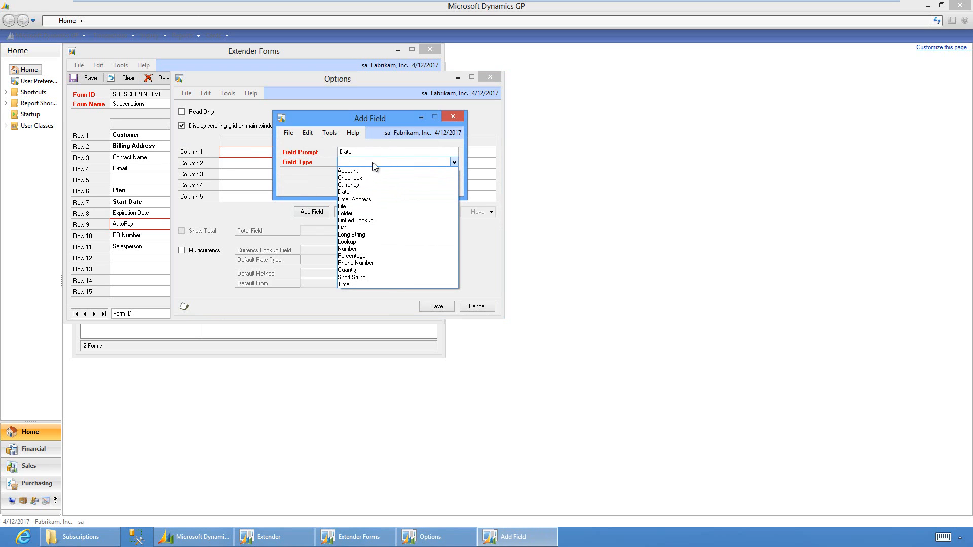
click(356, 194)
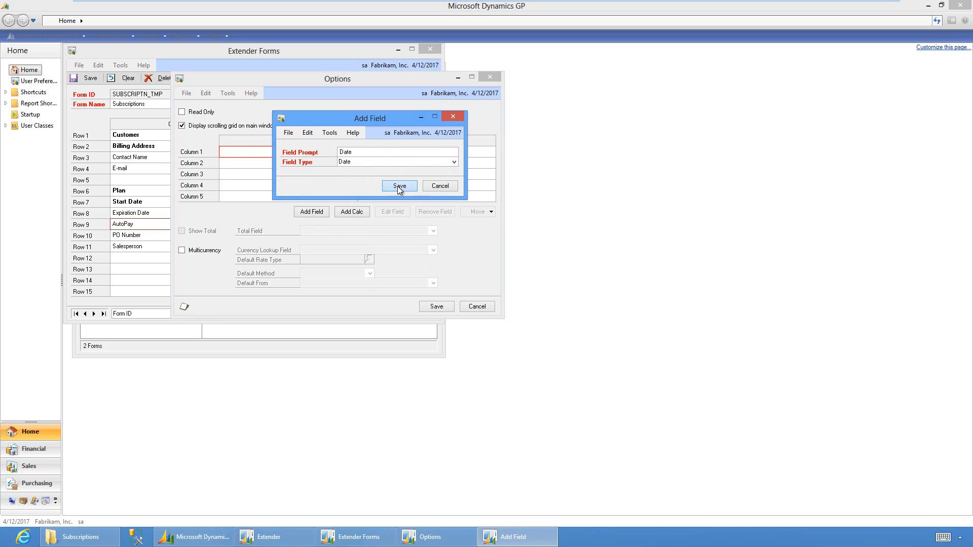
click(395, 186)
Add an Amount column of type Currency as the grid's second column
double_click(315, 162)
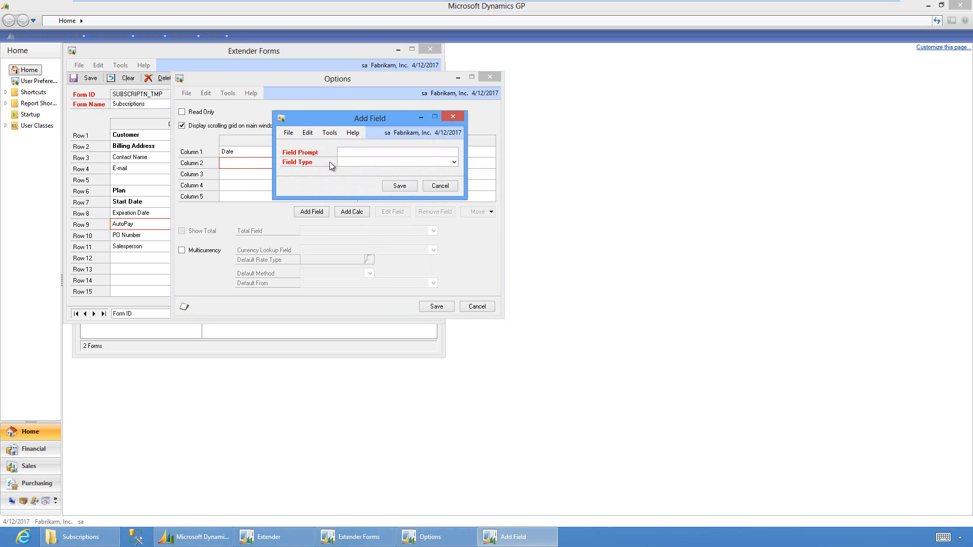
text(Amount)
key(Tab)
click(349, 162)
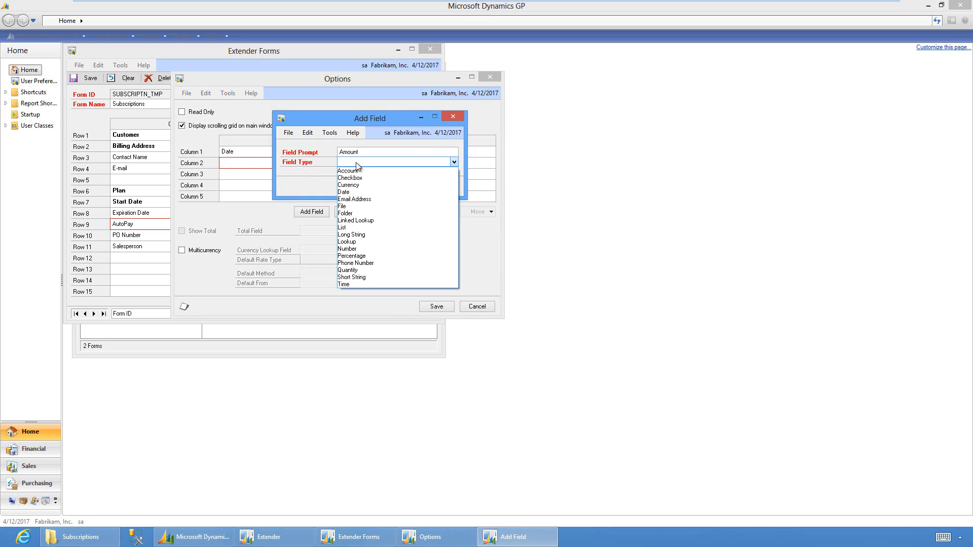
click(376, 183)
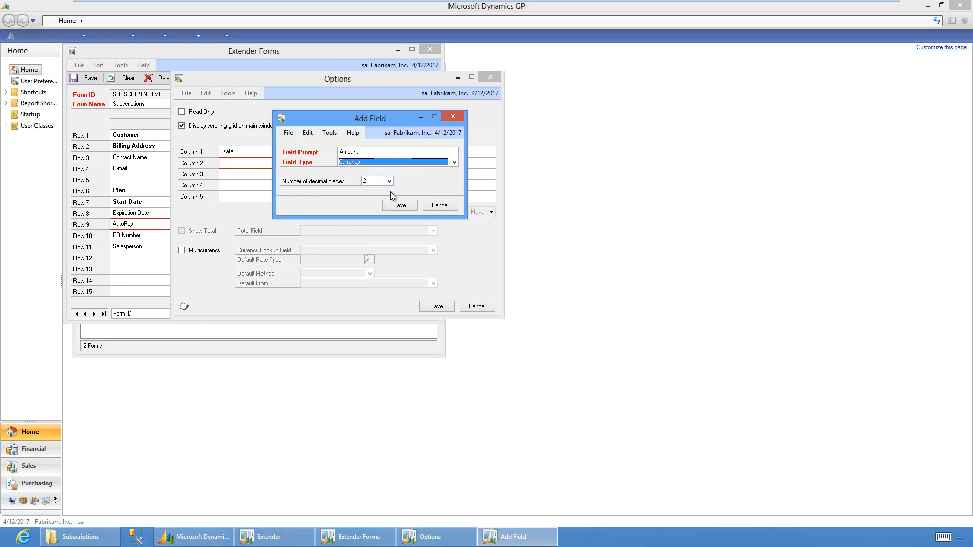
click(400, 205)
Add a Plan (Historical) lookup column that draws values from Subscription Plan
double_click(326, 177)
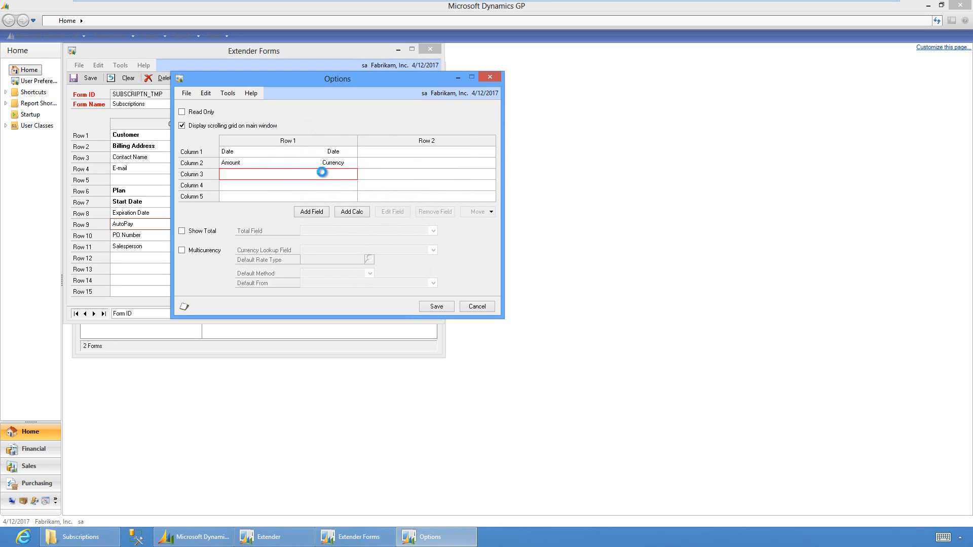
text(P)
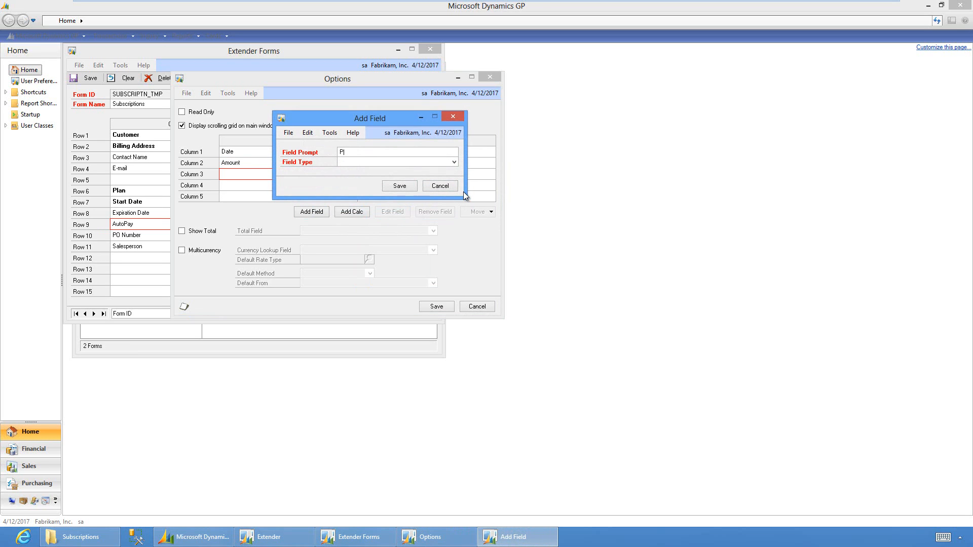
text(lan (Historical)
click(454, 162)
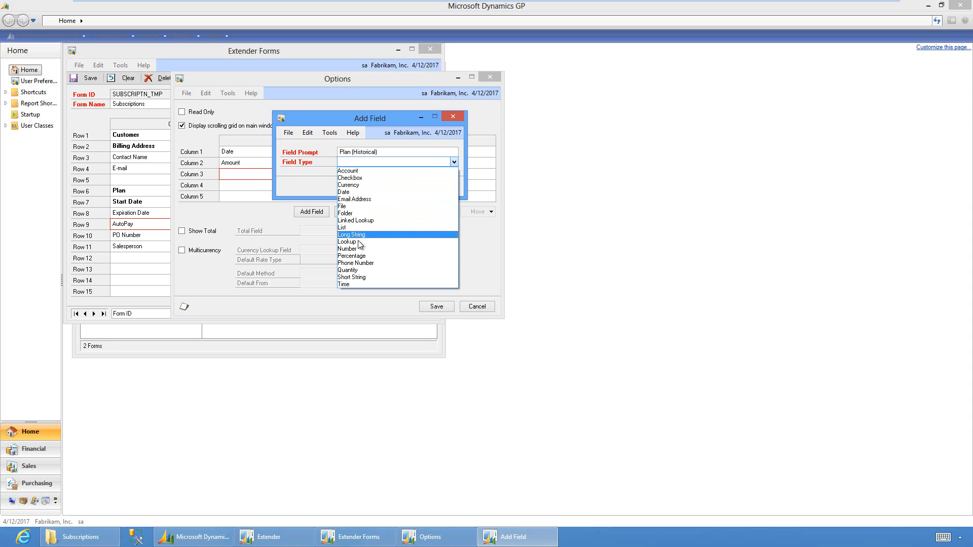
click(357, 242)
click(454, 172)
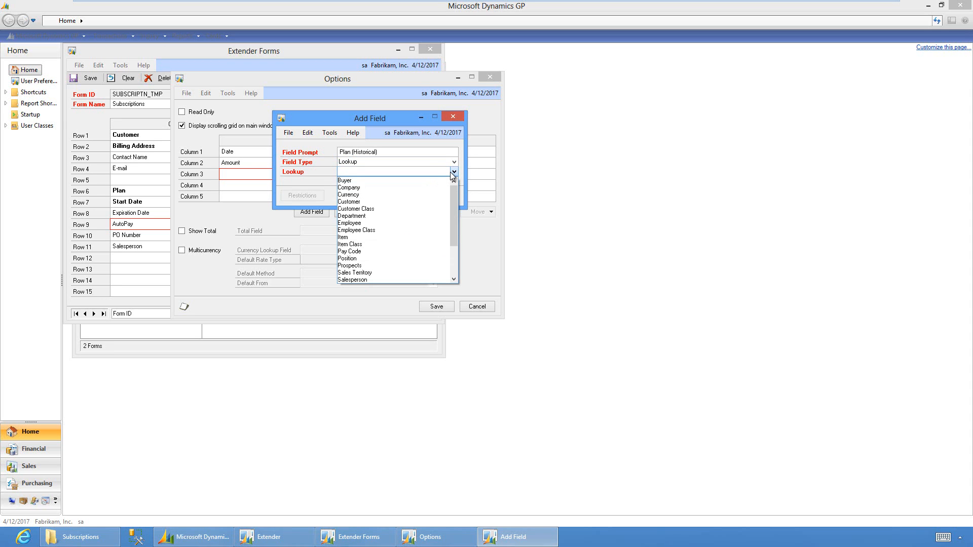
scroll(433, 260, down, 2)
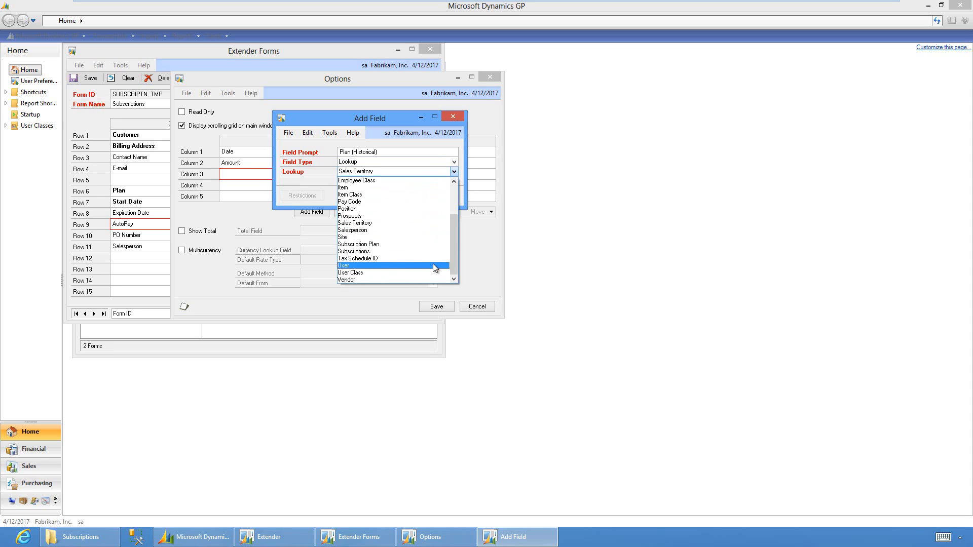
click(395, 244)
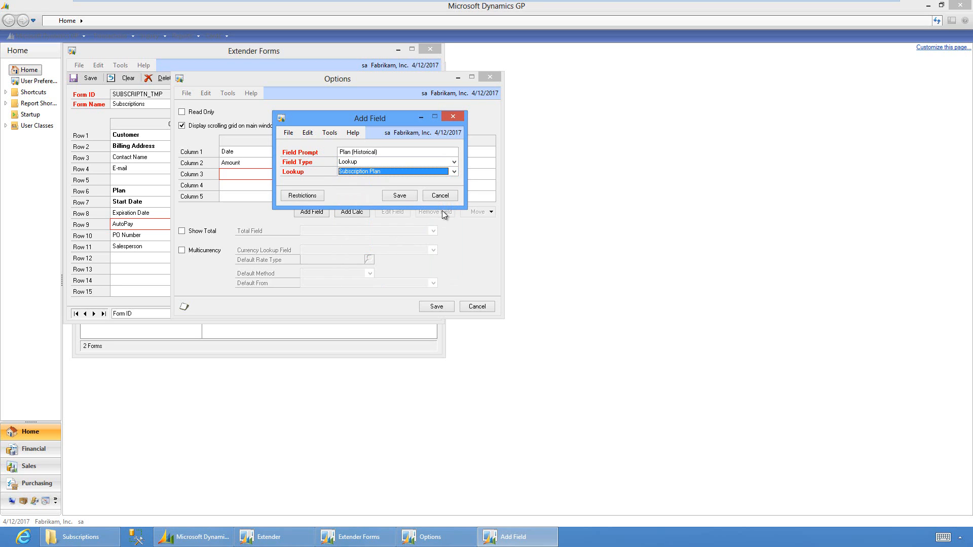
click(416, 196)
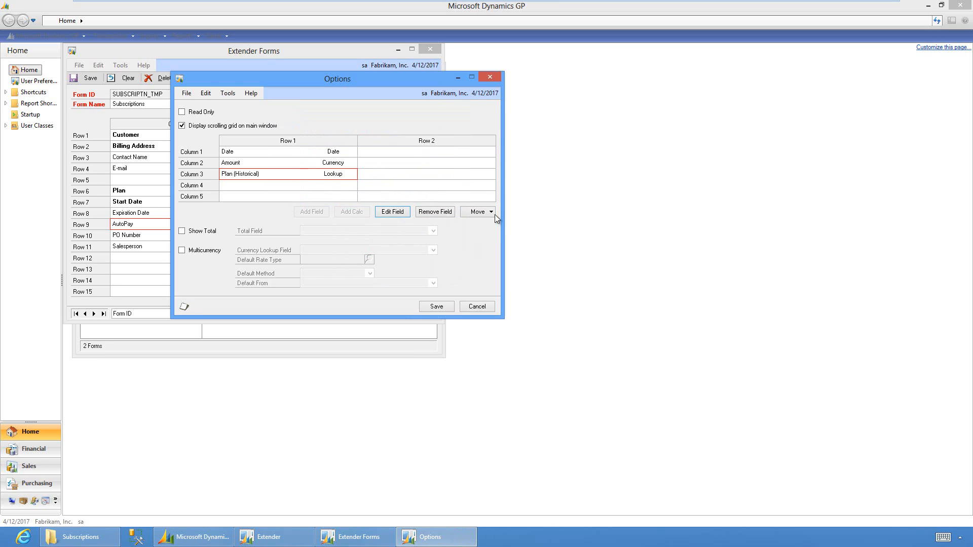
Show a total for the Amount column and save the grid options
click(183, 231)
click(325, 228)
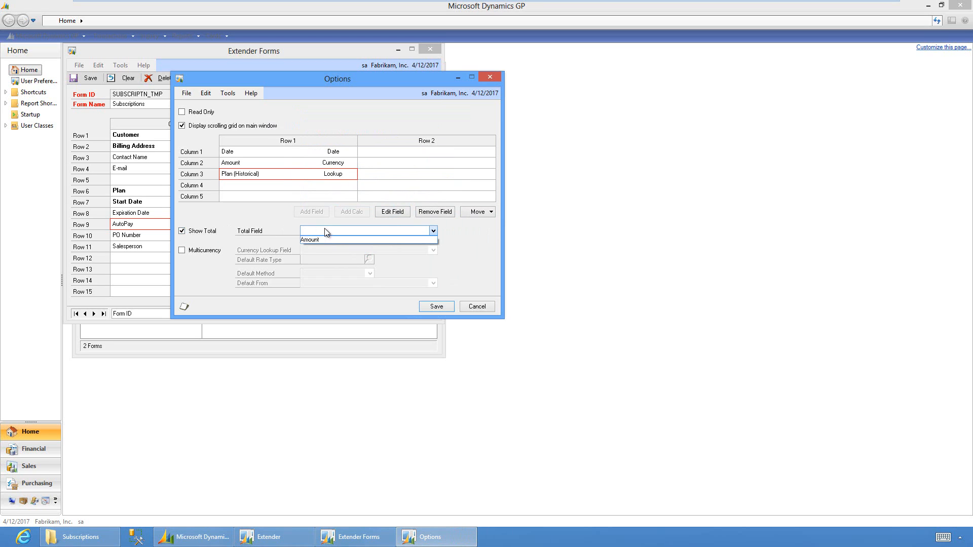
click(320, 238)
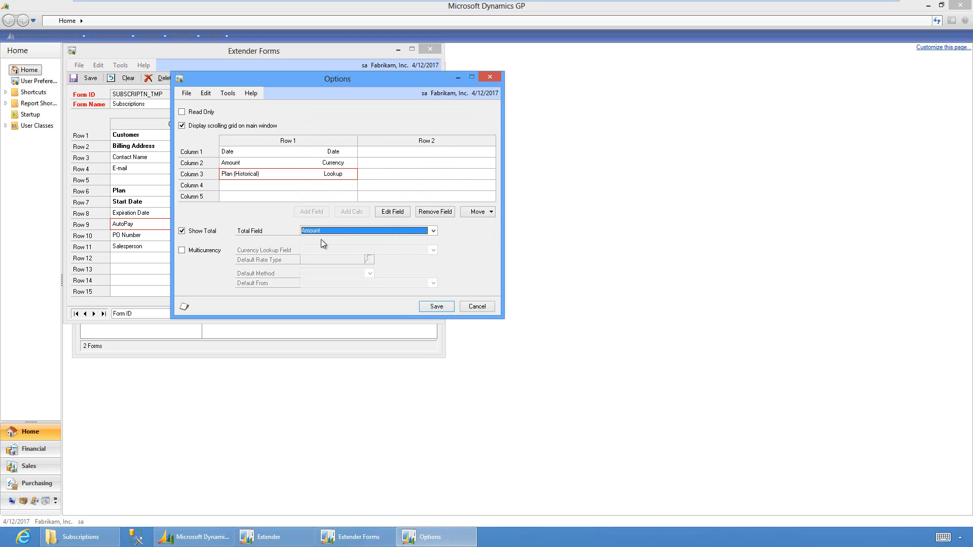
click(438, 305)
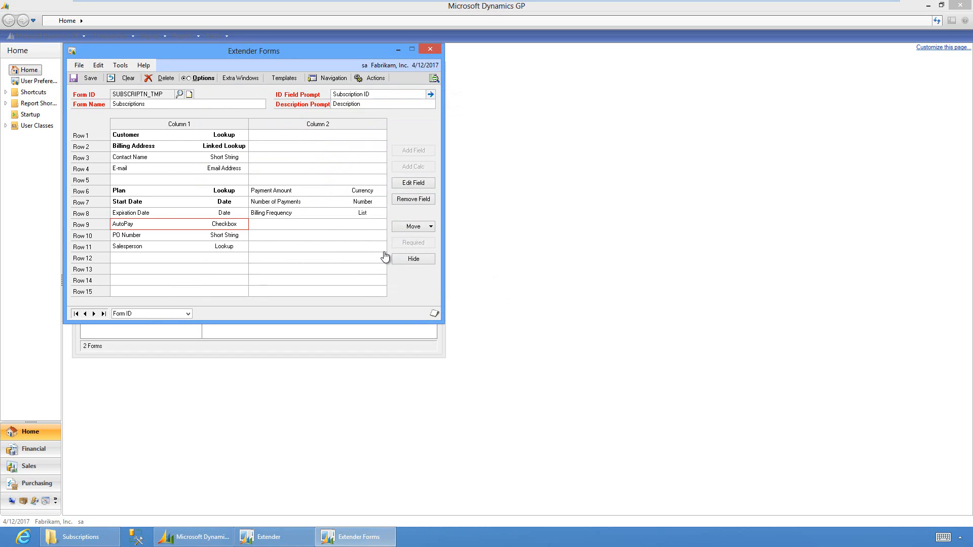
Review ID Field Options without changes, then open the form for use without an Extender View
click(430, 94)
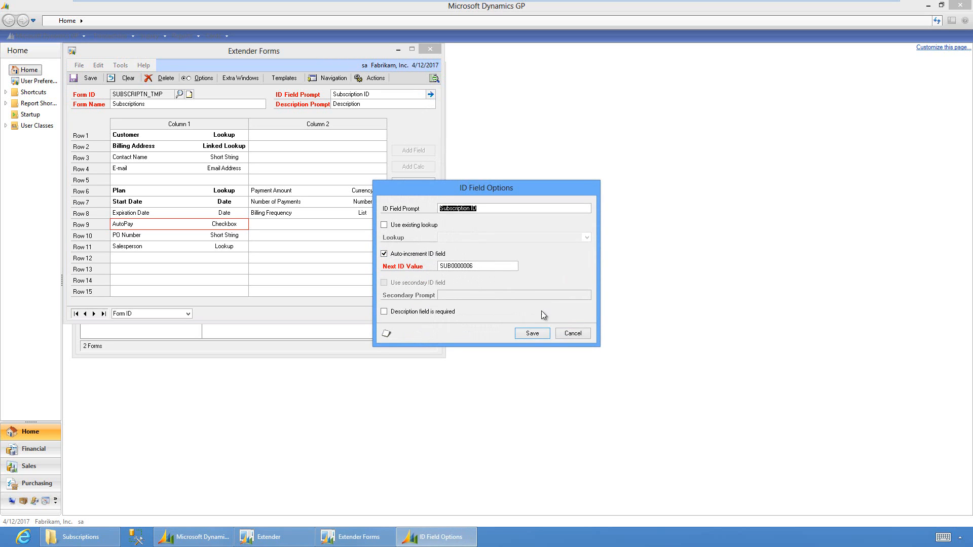
click(577, 334)
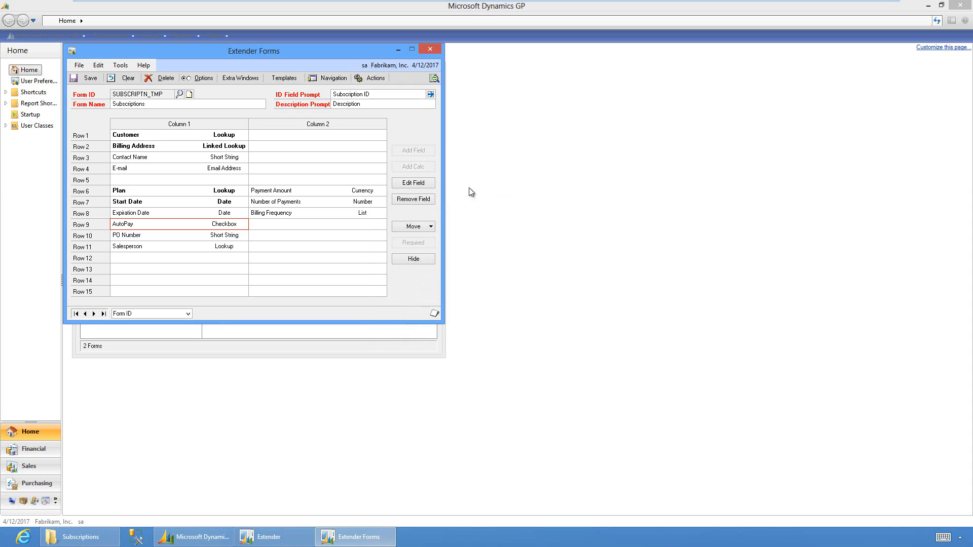
click(434, 79)
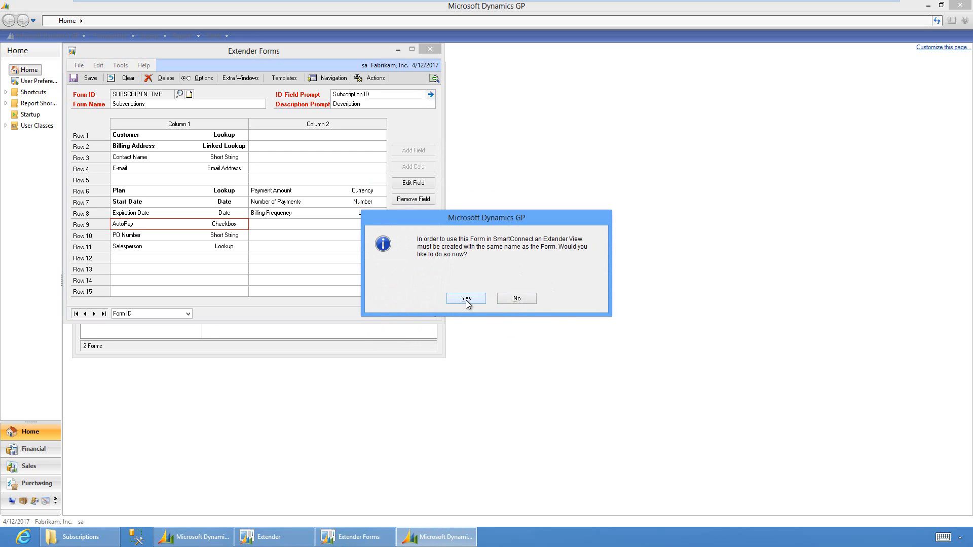
click(506, 299)
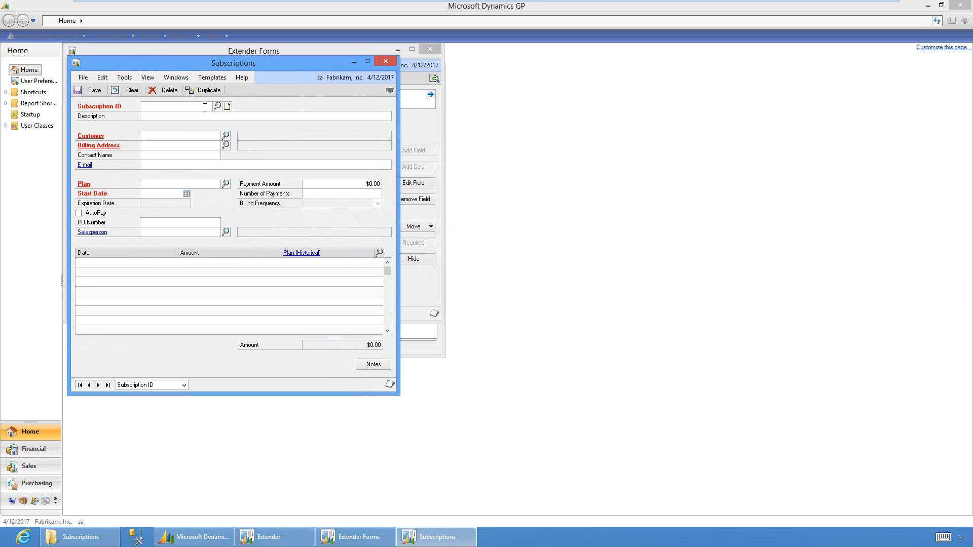
Create subscription SUB0000006 'Monthly Plan' for a chosen customer with the PRIMARY billing address
click(205, 107)
click(194, 117)
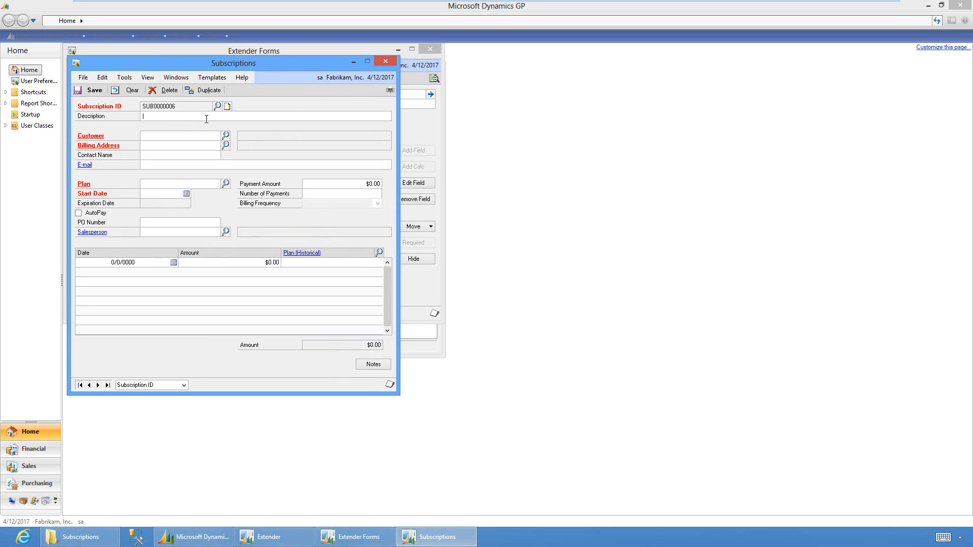
text(Monthly Plan)
click(226, 135)
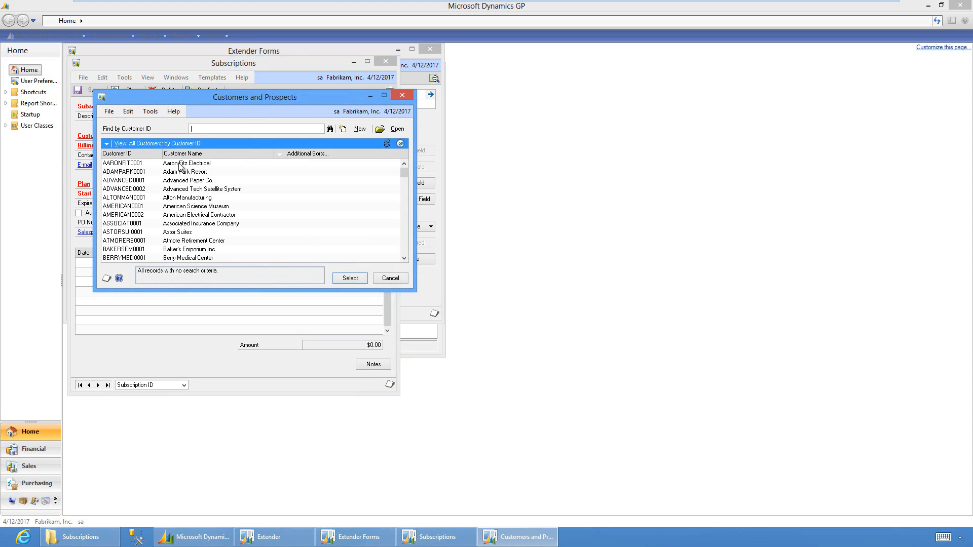
double_click(186, 161)
click(226, 145)
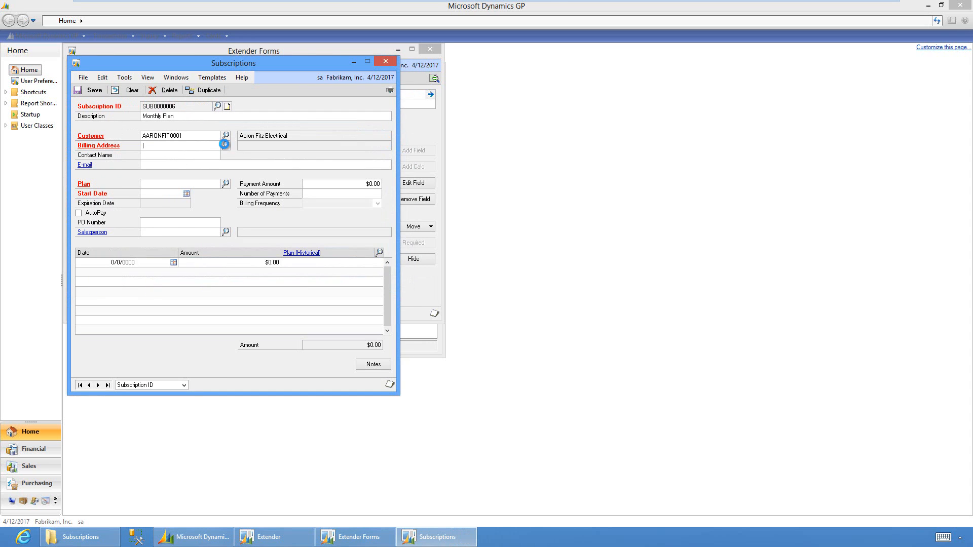
double_click(211, 162)
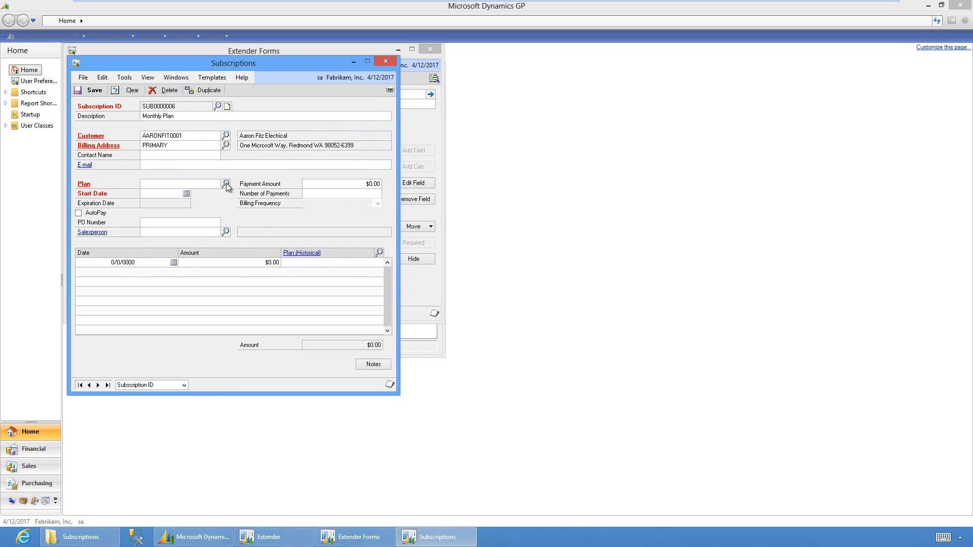
Add a grid row dated 4/12/2017 for $15.00 on plan STREAM+1
click(121, 262)
text(04122017)
key(Tab)
text(15)
click(379, 253)
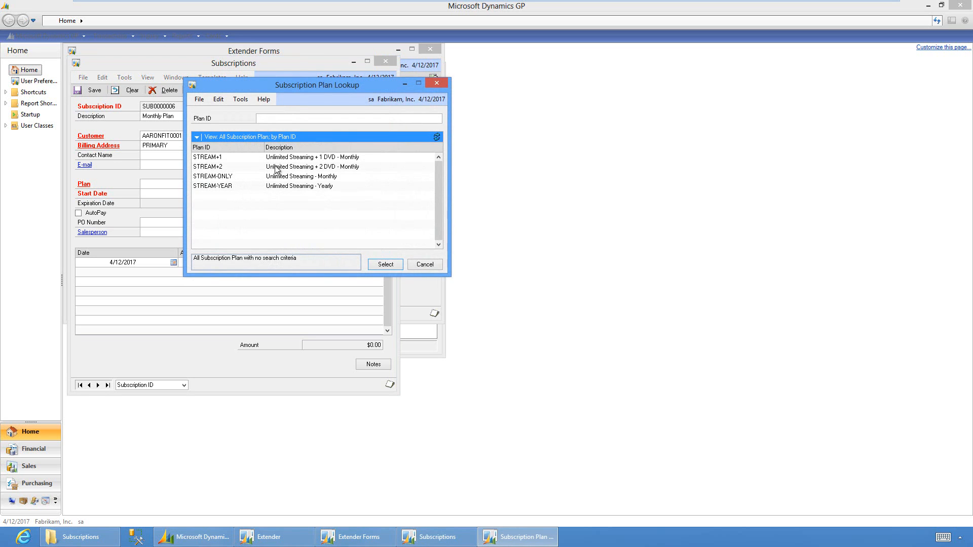
click(273, 158)
double_click(323, 160)
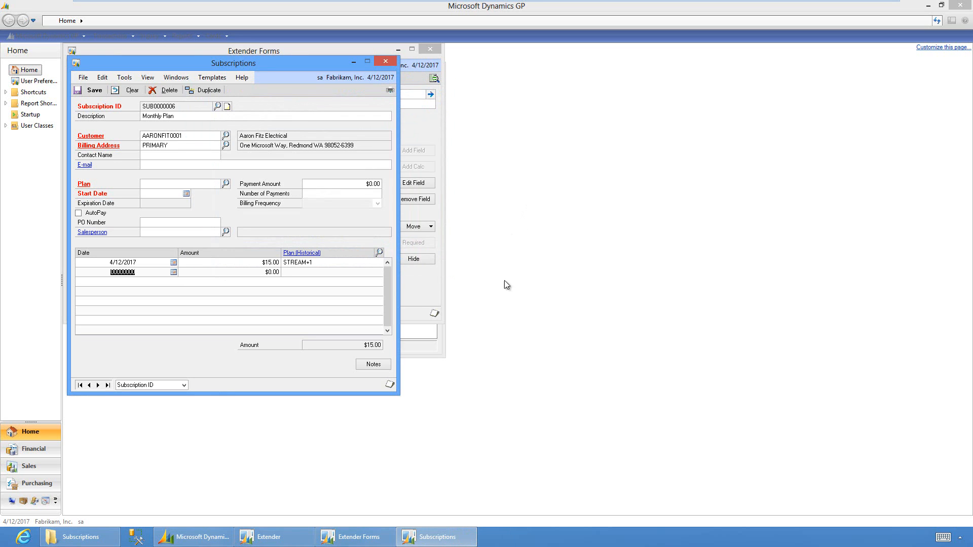